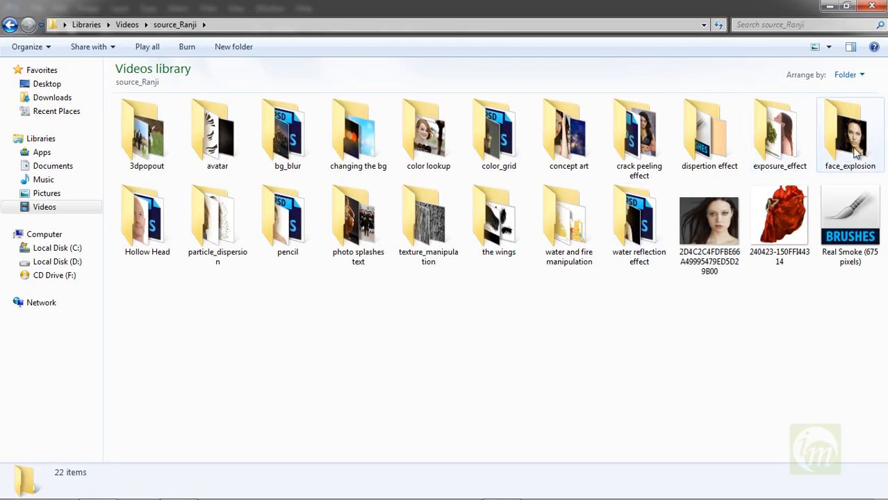
Step: Open the portrait angi.jpg from the face_explosion folder in Photoshop
double_click(849, 136)
drag(167, 122, 301, 252)
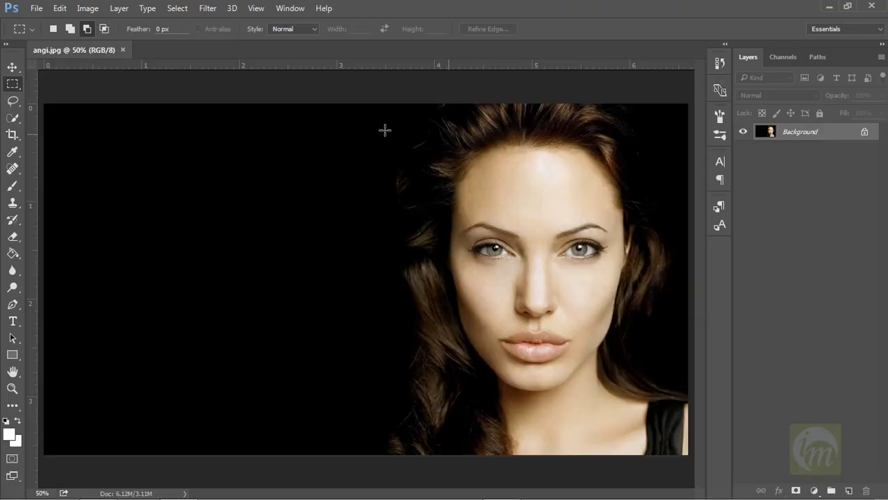
click(36, 8)
click(56, 32)
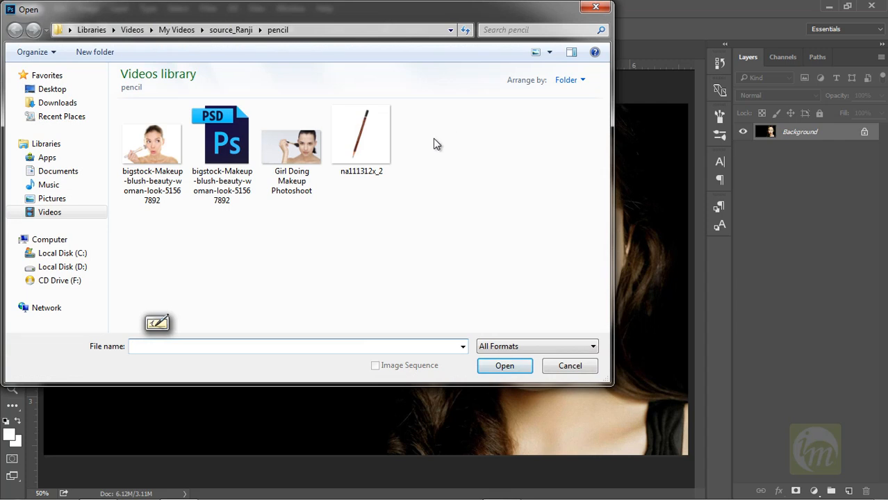
click(596, 7)
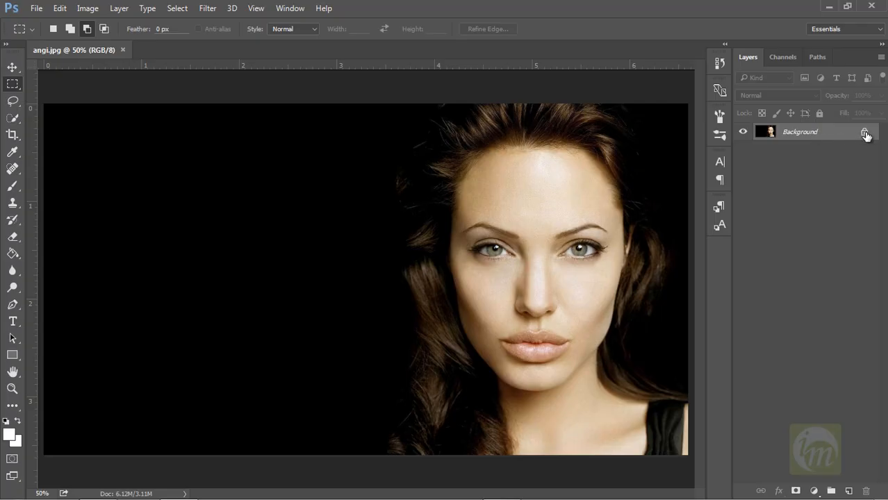
Step: Convert the locked Background into an editable layer named Layer 0
double_click(800, 132)
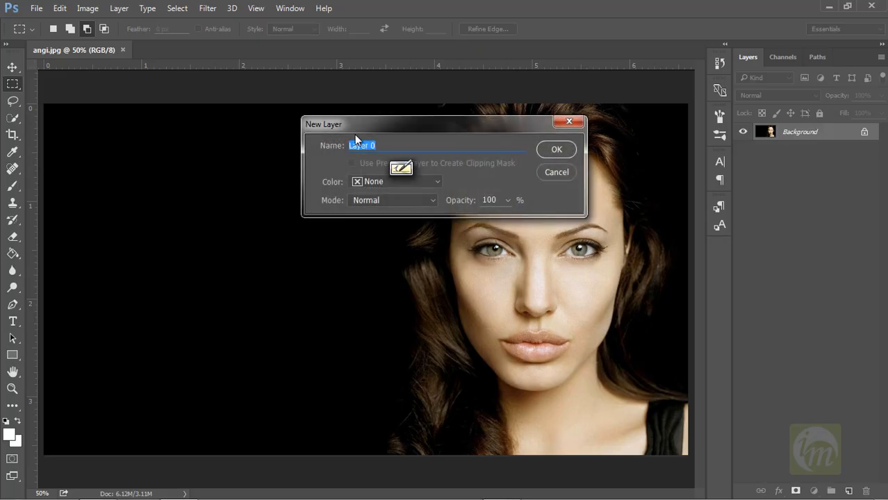
click(556, 151)
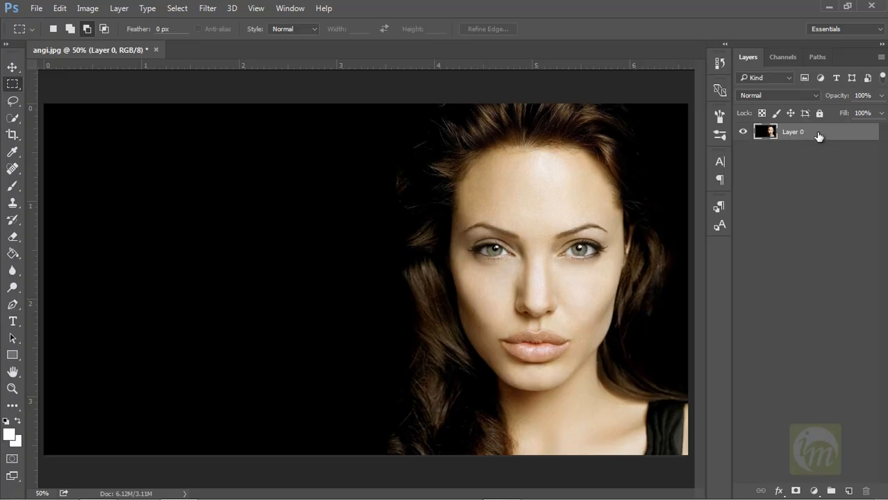
click(780, 165)
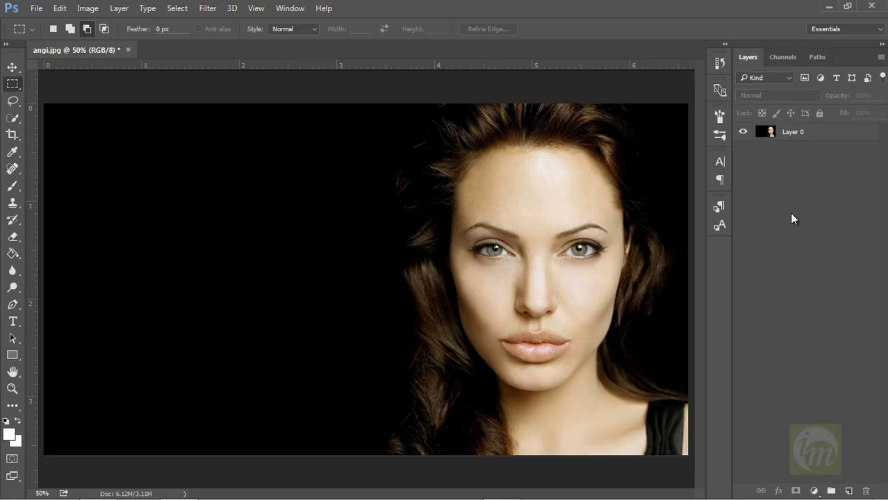
Step: Create a new layer filled with white (ffffff) and place it below the portrait layer
click(849, 492)
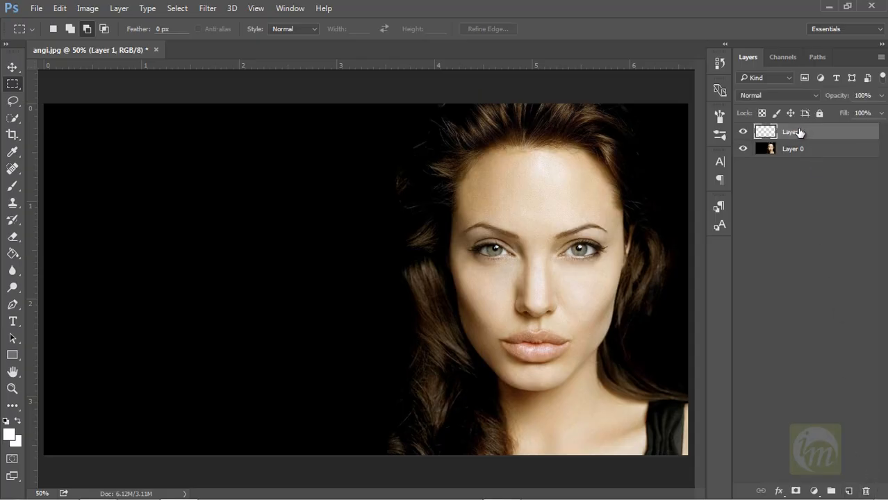
click(11, 255)
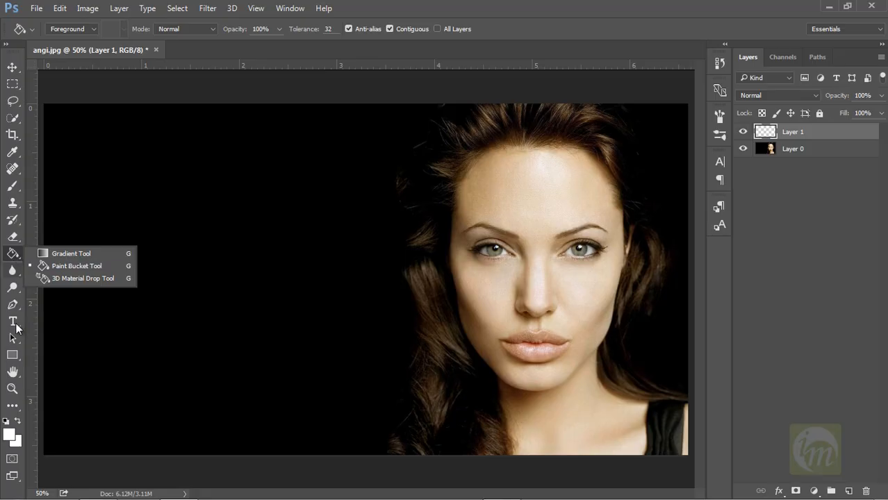
click(9, 434)
click(432, 281)
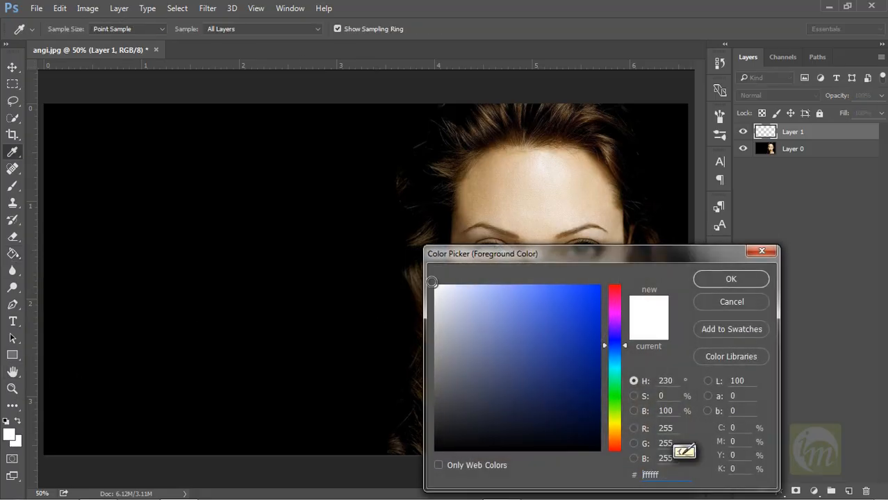
click(735, 278)
key(g)
click(512, 195)
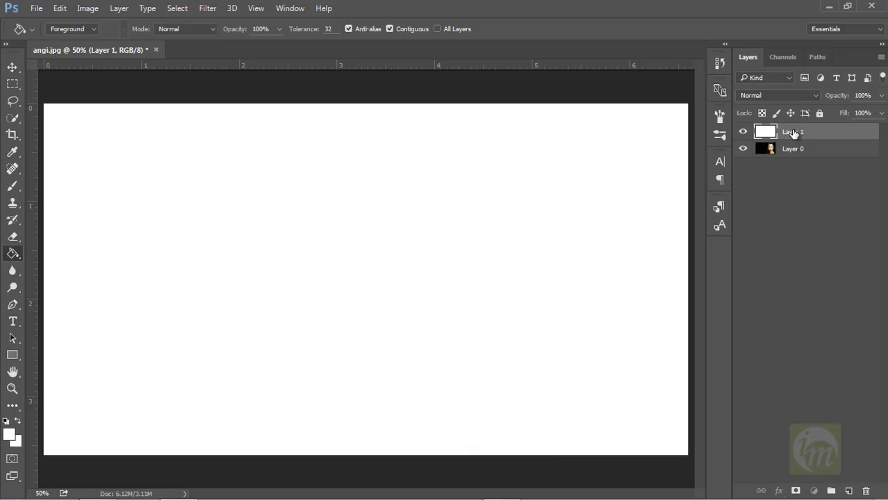
drag(789, 133, 788, 156)
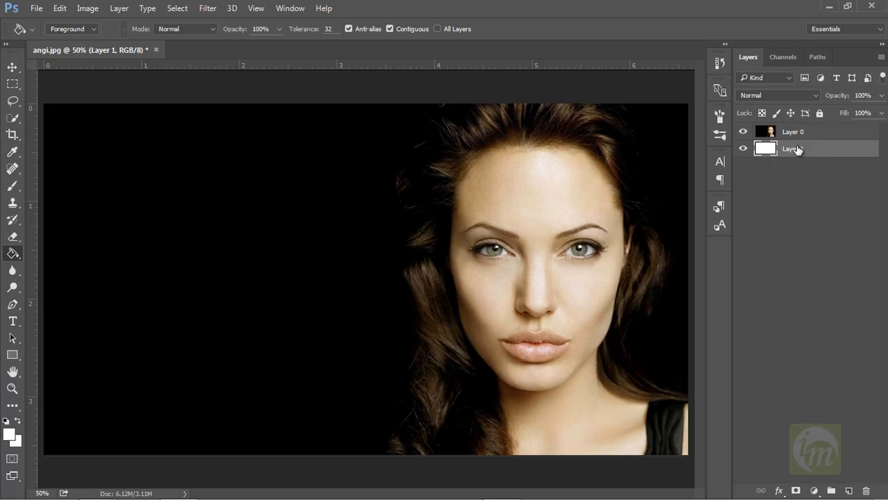
Step: Apply a Pattern Overlay to the white layer using the white grid pattern at 100% opacity and 99% scale
right_click(796, 151)
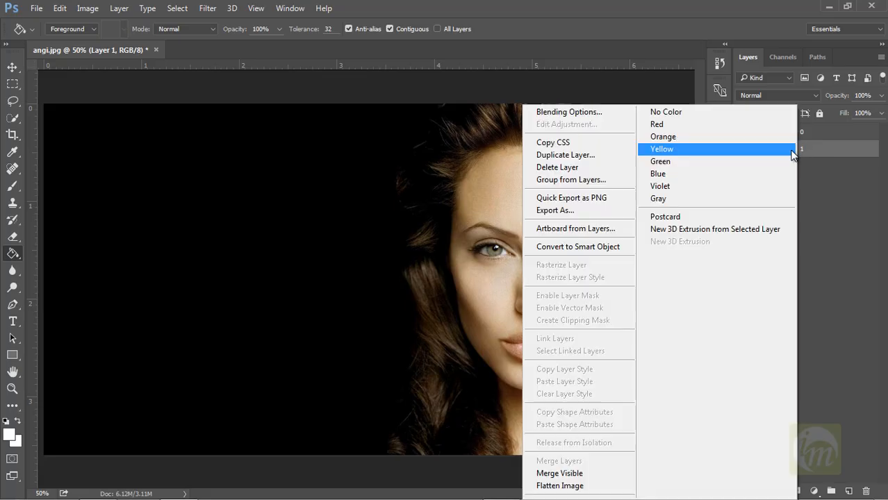
click(594, 112)
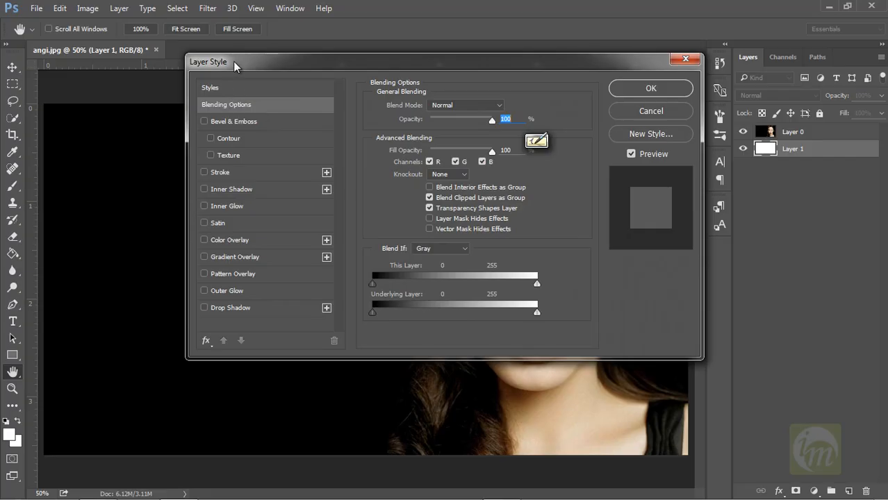
drag(233, 62, 312, 62)
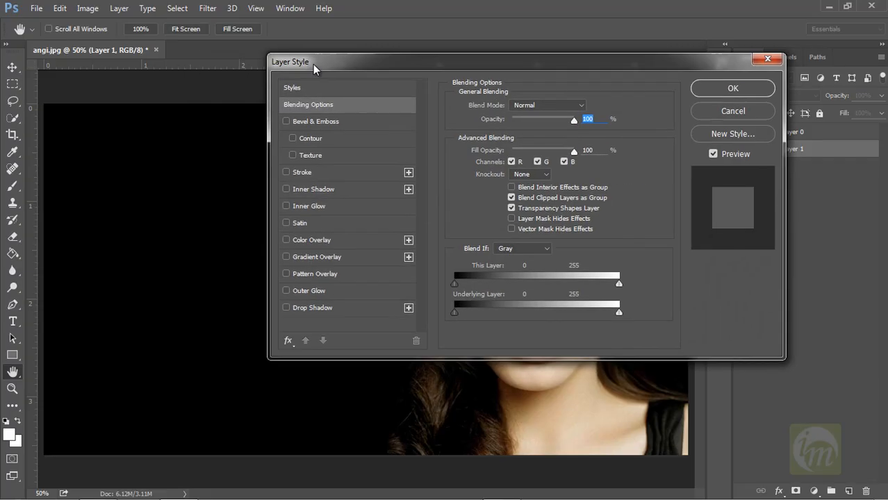
click(314, 274)
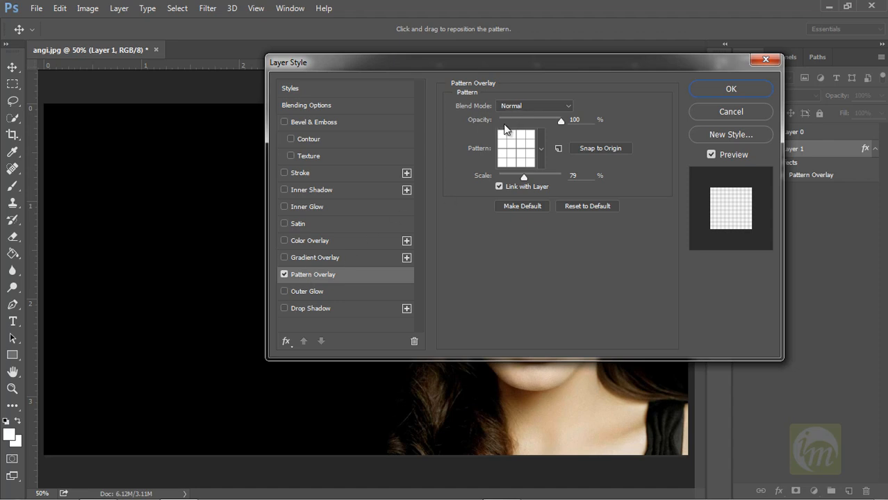
click(574, 121)
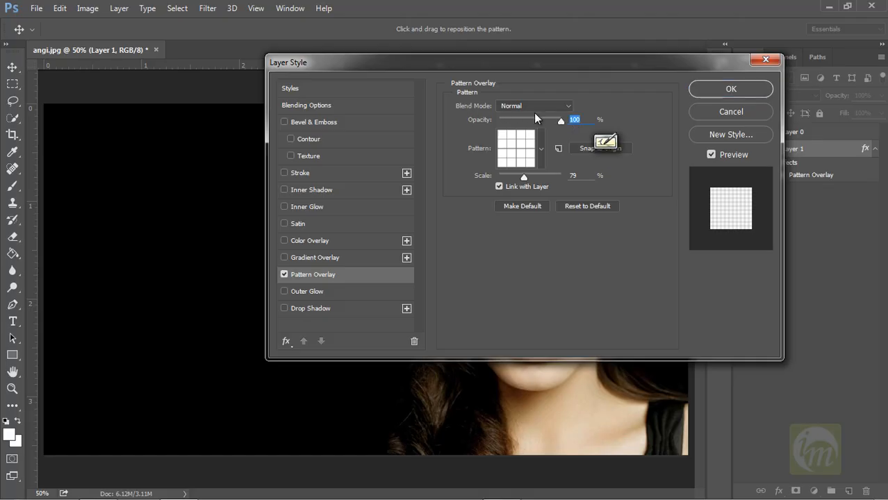
click(541, 149)
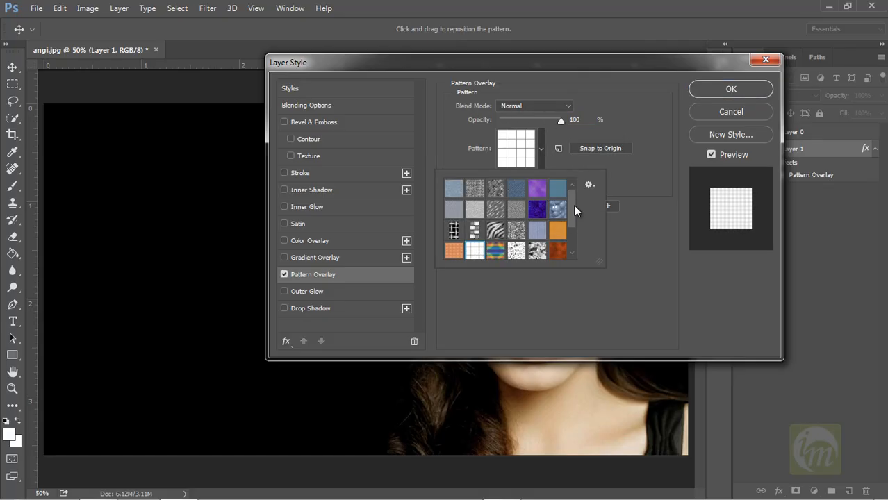
scroll(572, 211, down, 1)
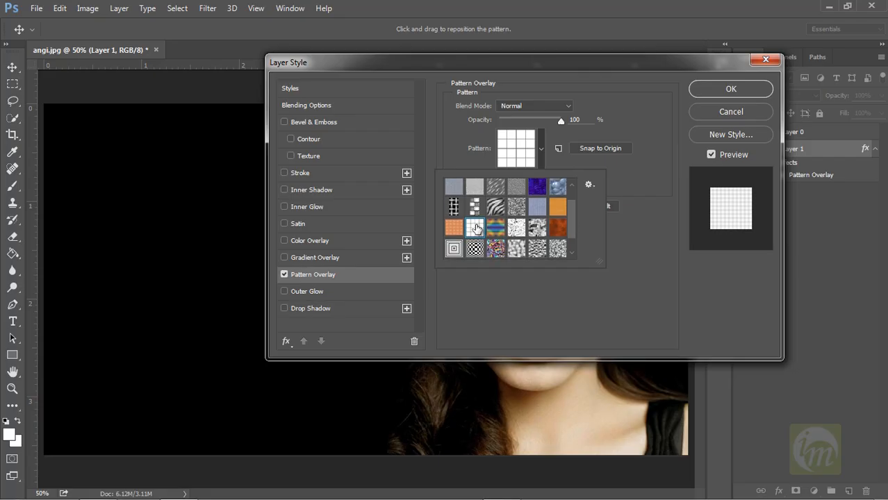
click(568, 133)
drag(524, 176, 530, 176)
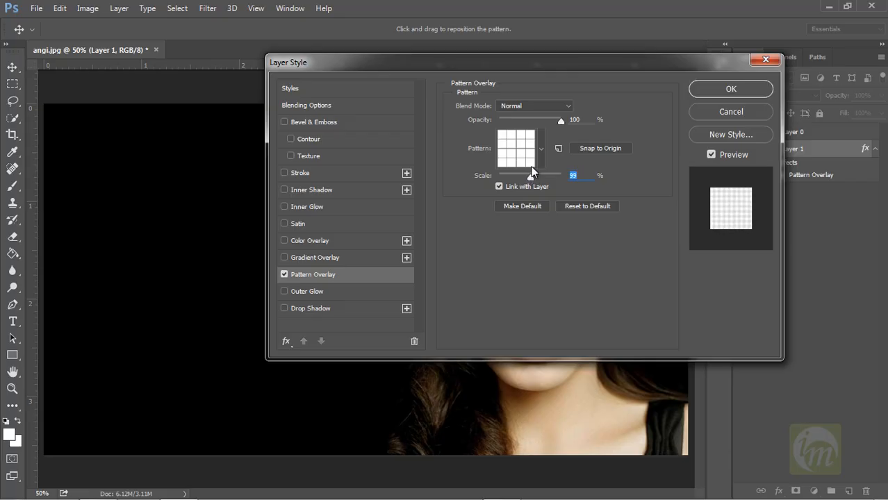
click(731, 89)
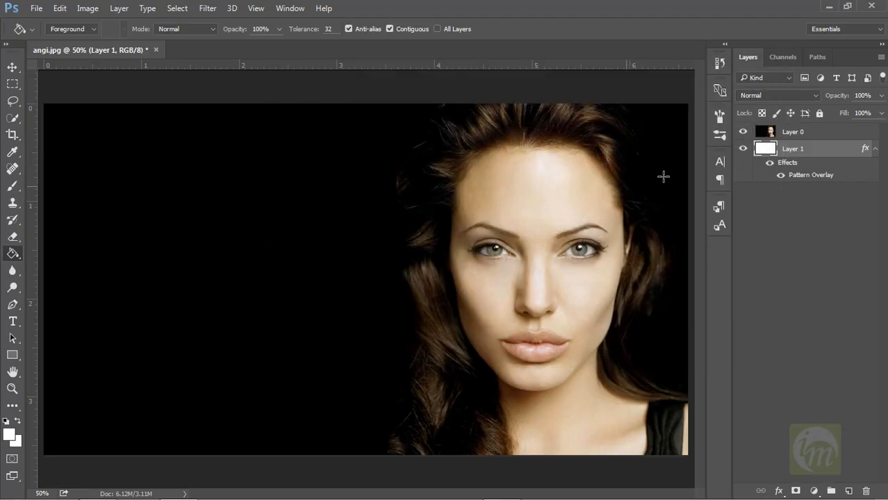
Step: Set the blend mode of the portrait layer, Layer 0, to Multiply
click(787, 137)
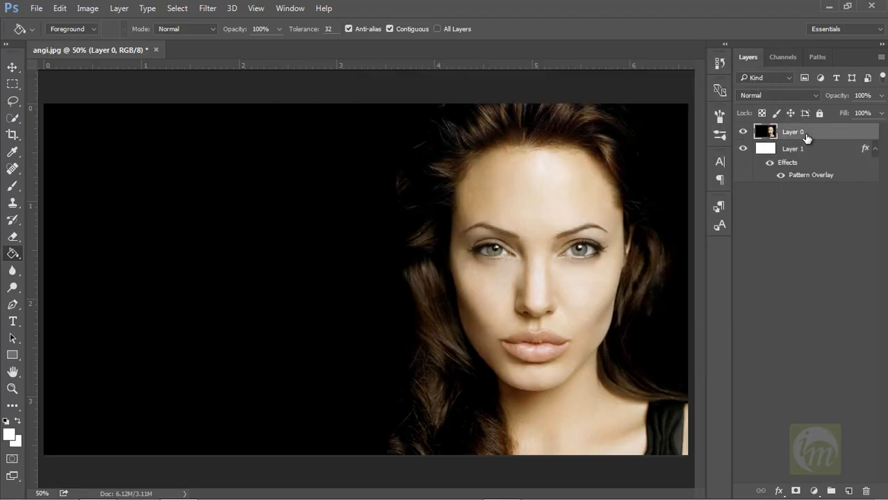
click(772, 95)
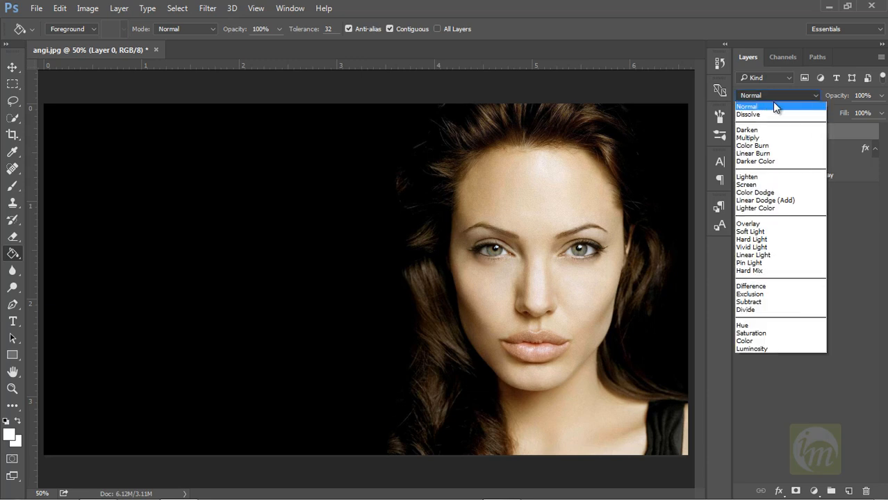
click(756, 139)
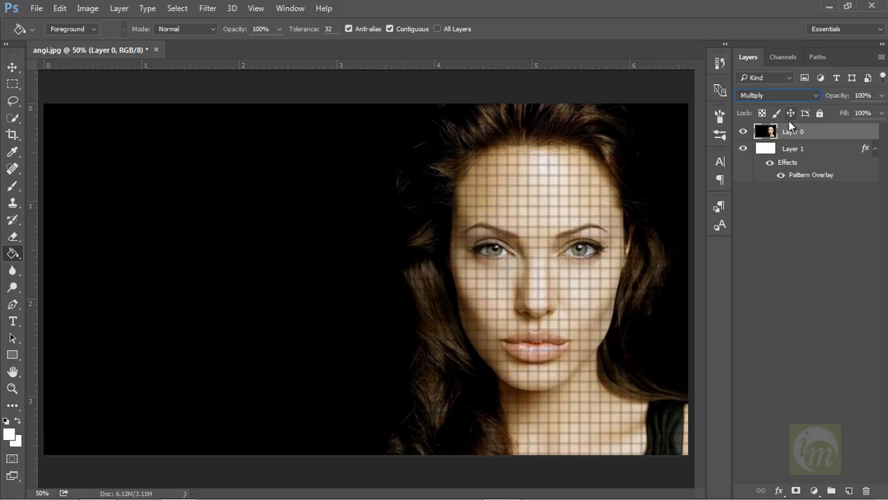
Step: Select scattered rectangular blocks along the grid lines over the left half of the face and neck, adding each to one marquee selection
click(795, 150)
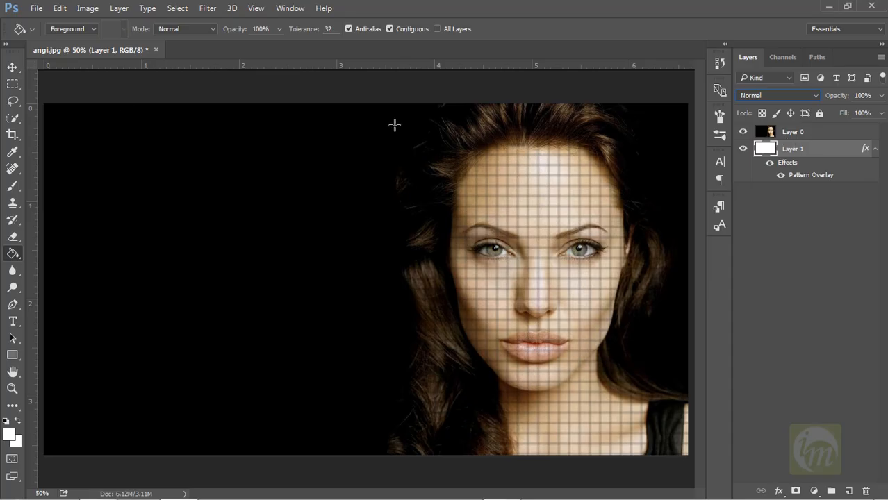
click(12, 84)
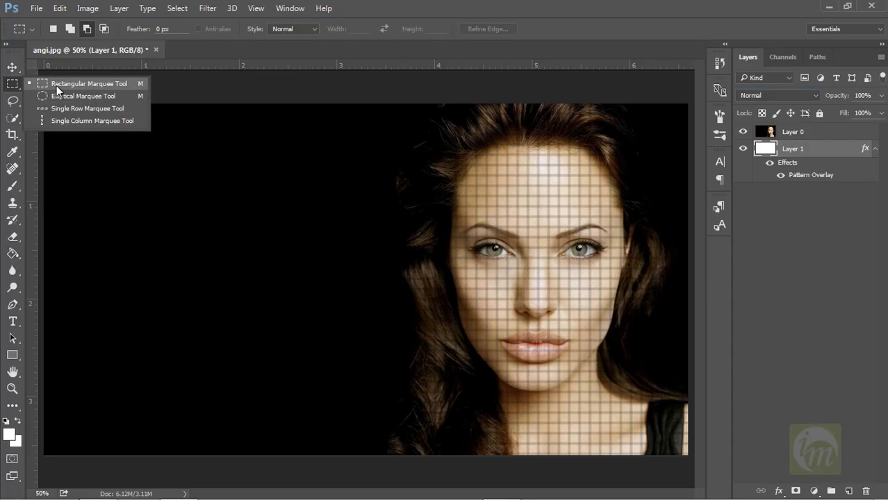
click(130, 83)
drag(477, 175, 486, 185)
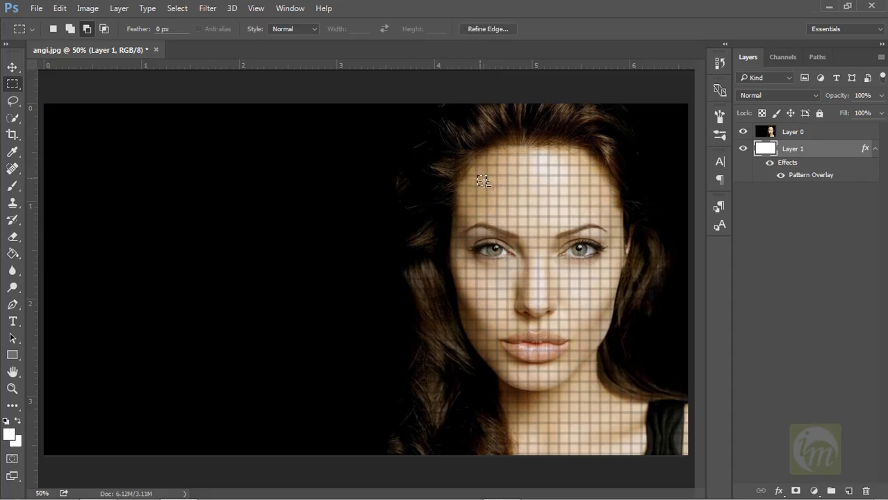
key(shift)
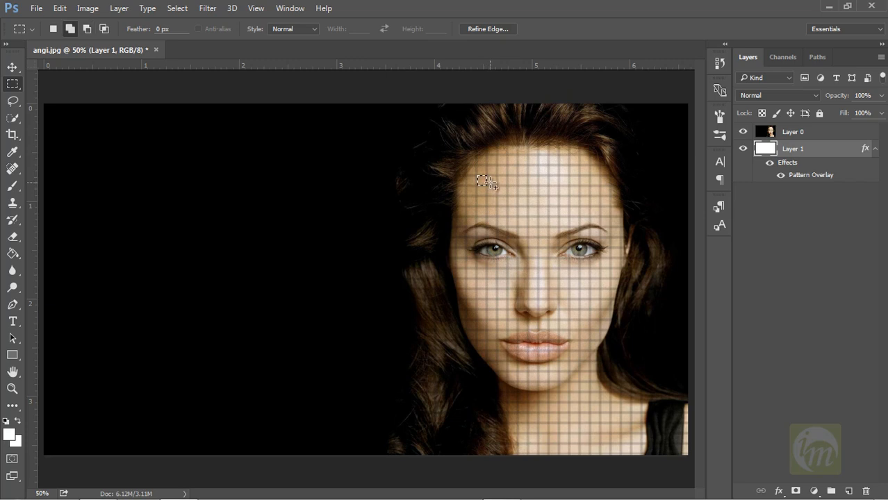
drag(498, 177, 509, 197)
drag(499, 155, 520, 166)
drag(469, 197, 518, 217)
drag(517, 176, 528, 249)
drag(457, 245, 486, 257)
drag(467, 226, 509, 283)
drag(465, 265, 487, 290)
drag(524, 268, 533, 278)
drag(536, 238, 547, 251)
drag(497, 290, 499, 332)
drag(466, 321, 499, 355)
drag(526, 291, 542, 355)
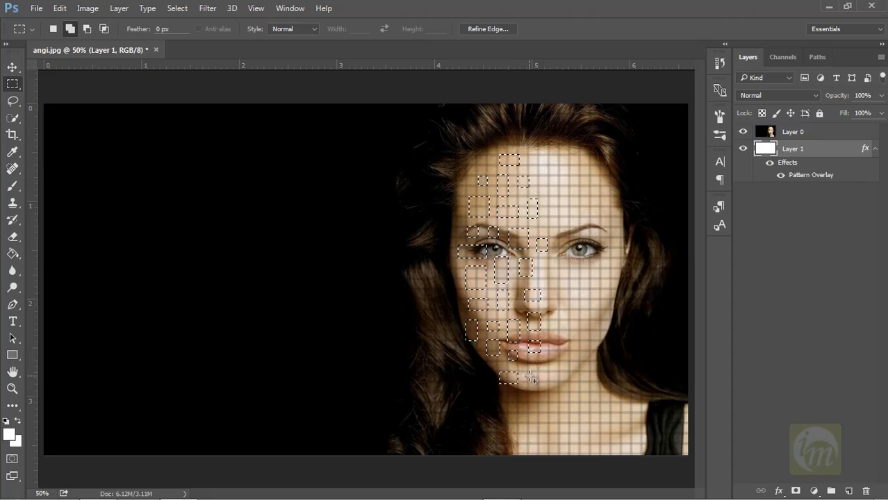
drag(529, 374, 540, 414)
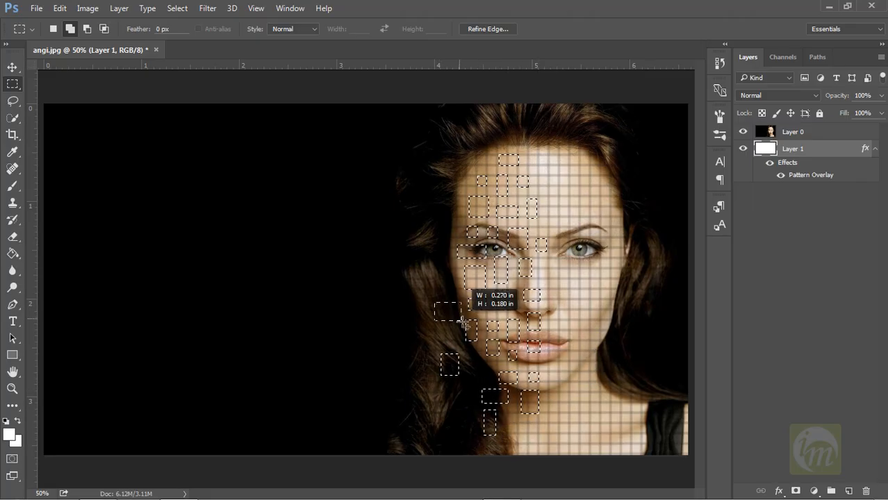
Step: Add more scattered rectangular blocks to the selection over the hair left of the face and above the forehead
drag(457, 216, 458, 217)
drag(424, 201, 443, 212)
drag(419, 217, 428, 235)
mouse_move(450, 155)
mouse_down()
mouse_move(465, 184)
mouse_move(446, 155)
mouse_up()
drag(433, 178, 444, 191)
drag(461, 133, 501, 148)
drag(459, 109, 492, 123)
drag(444, 118, 442, 153)
drag(415, 276, 428, 294)
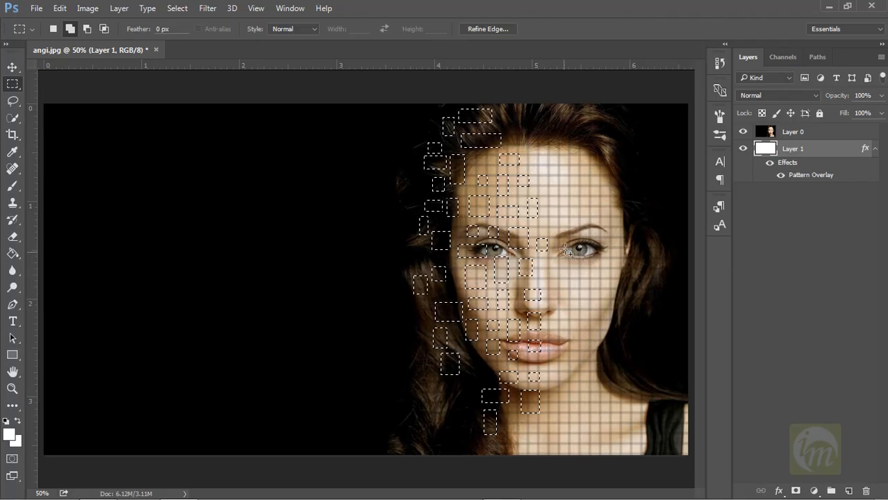
Step: Copy the selected blocks from the portrait layer, Layer 0, onto a new layer
click(799, 133)
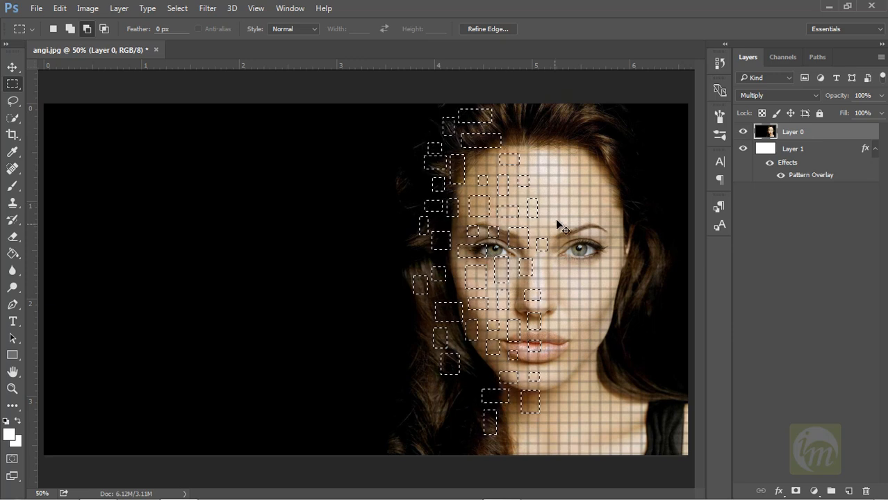
key(ctrl+j)
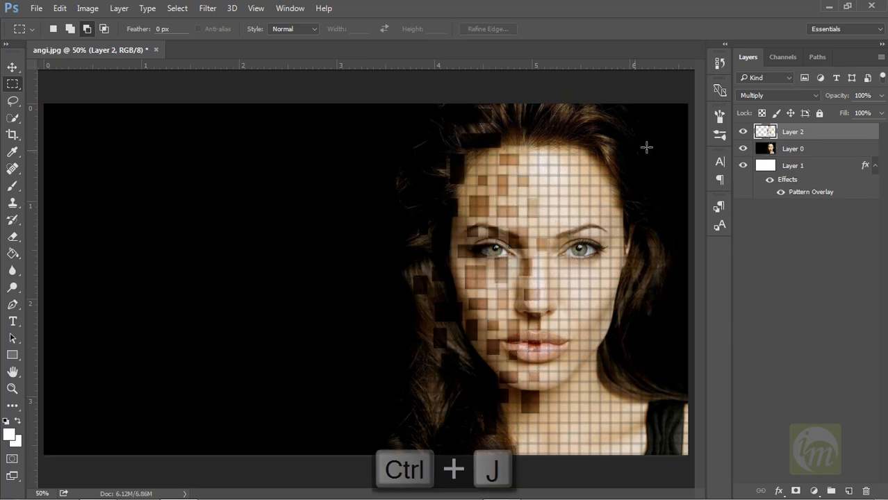
Step: Compare the portrait with the copied blocks layer hidden and shown
click(743, 133)
click(744, 133)
click(746, 135)
click(745, 133)
click(745, 134)
click(744, 133)
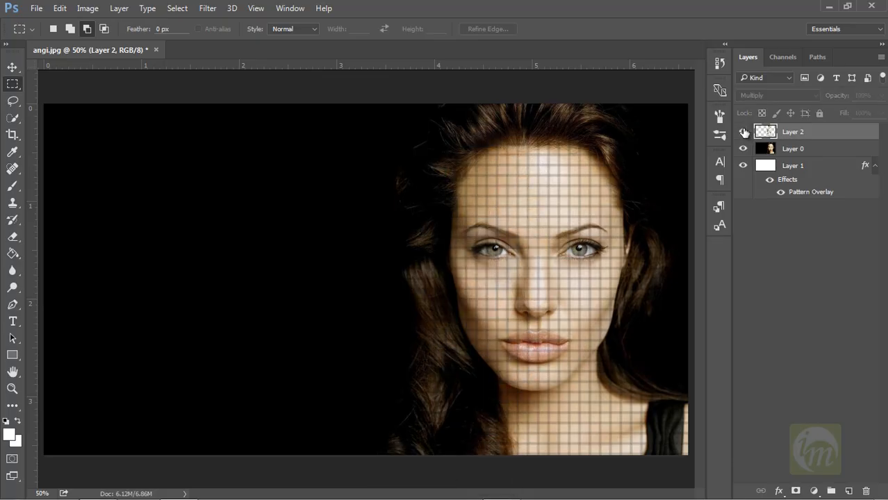
click(744, 132)
click(744, 133)
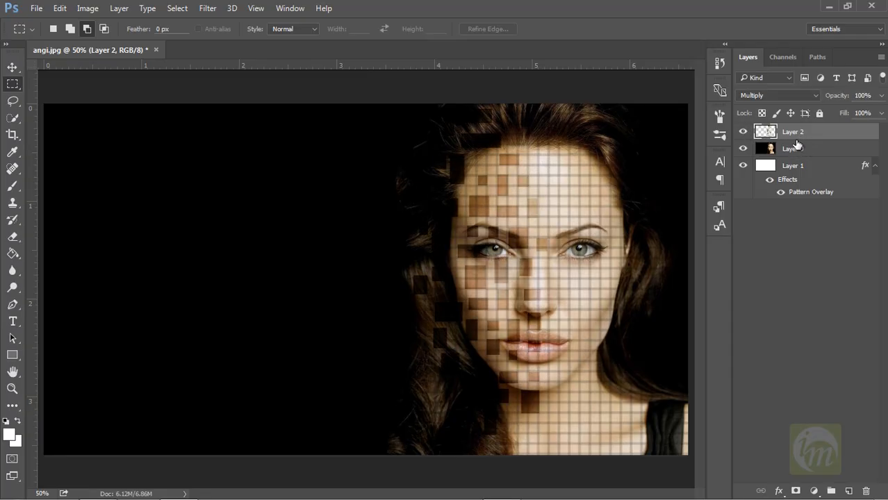
Step: Duplicate the copied blocks layer, Layer 2, twice
key(ctrl+j)
key(ctrl+j)
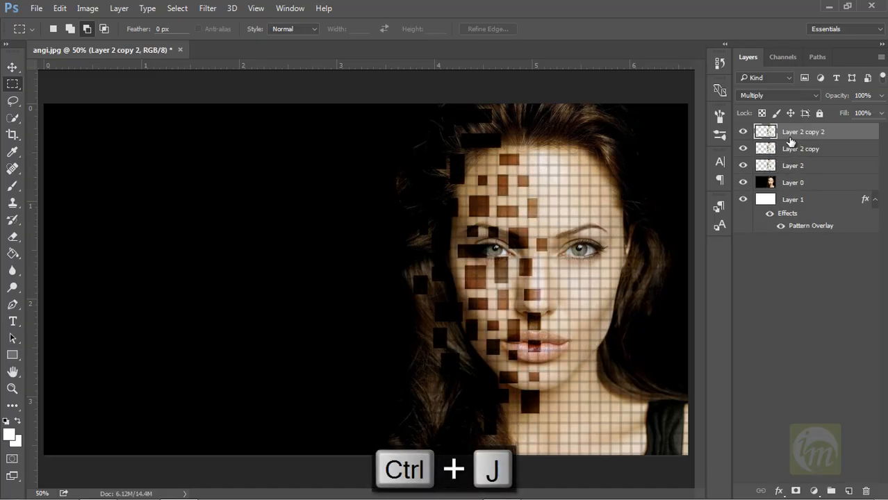
Step: Hide Layer 2 copy and Layer 2 copy 2, and apply a Bevel & Emboss effect to Layer 2
click(743, 132)
click(743, 149)
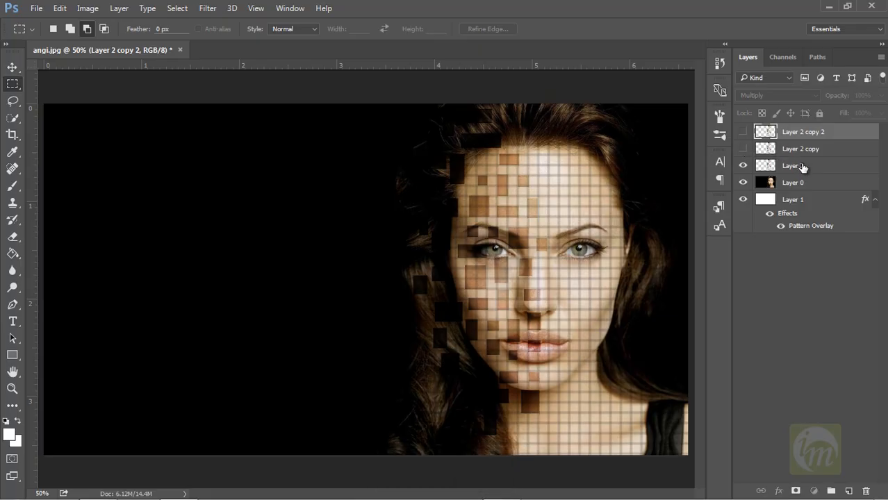
click(799, 167)
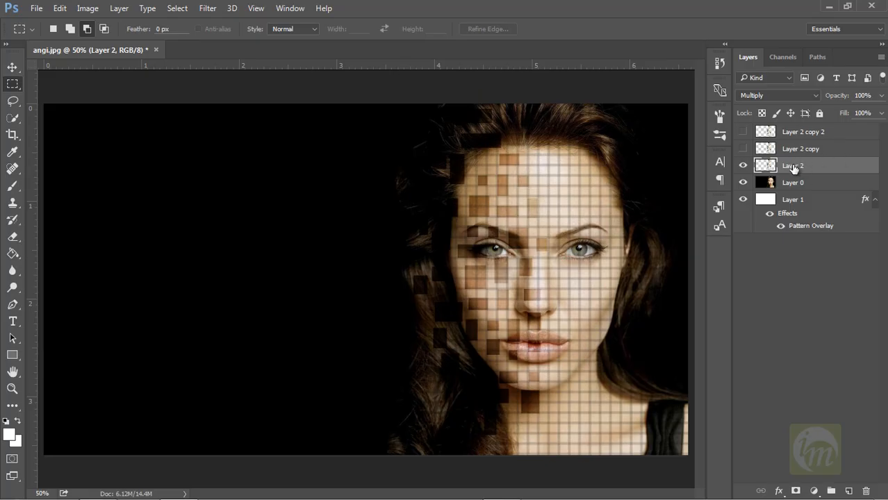
right_click(793, 168)
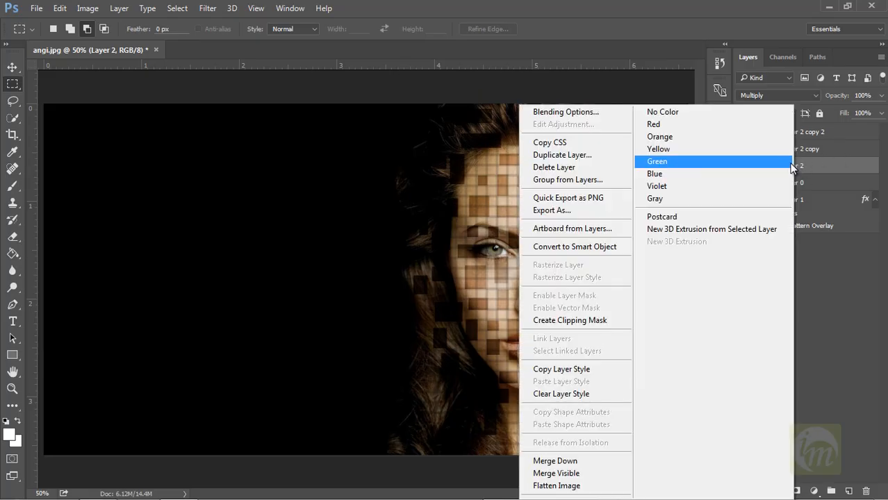
click(576, 111)
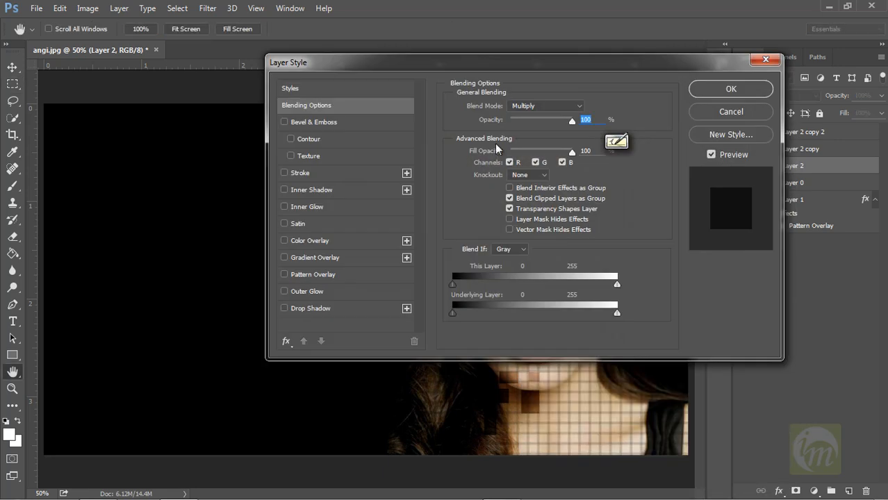
drag(406, 64, 636, 105)
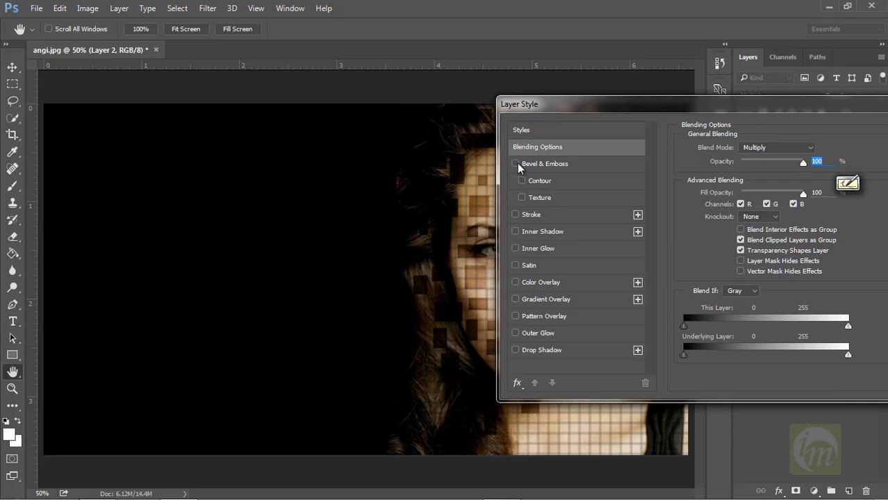
click(515, 164)
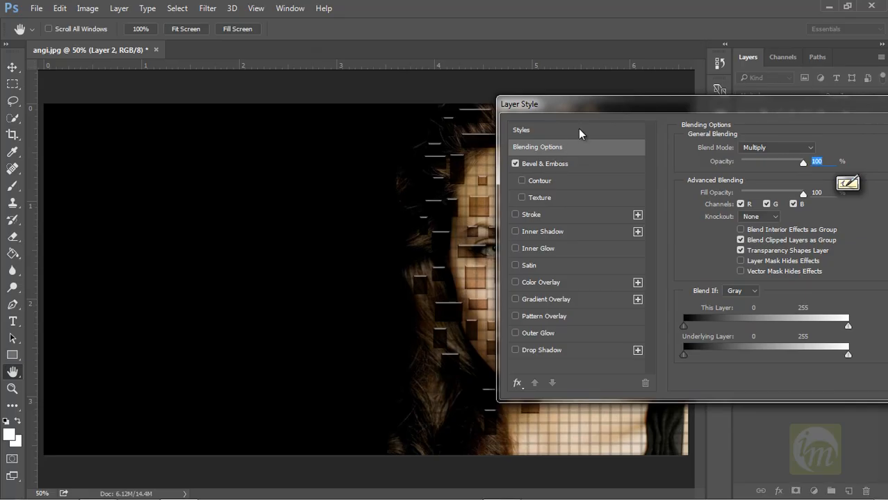
drag(571, 104, 299, 262)
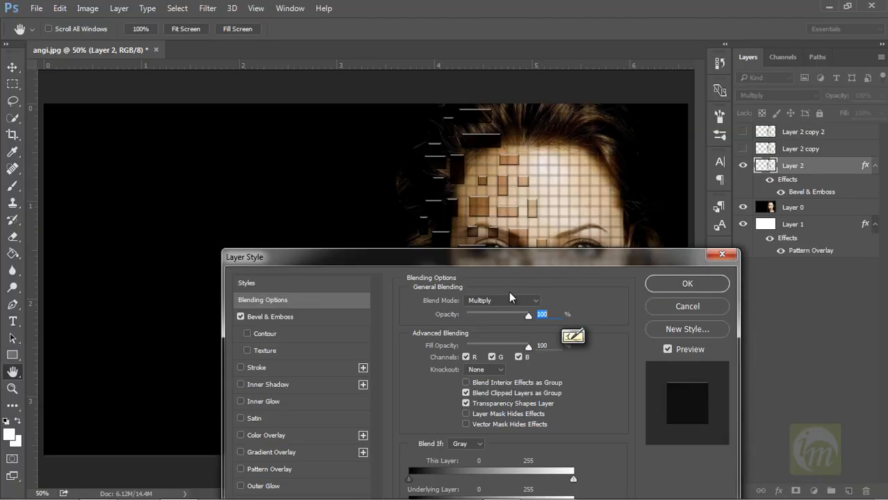
click(658, 286)
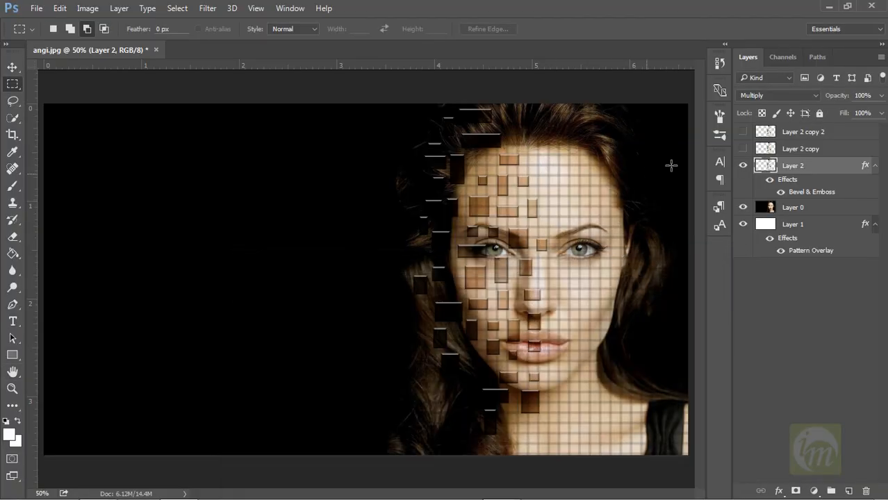
Step: Move the Layer 2 blocks off the face to about X 1049.5 px, Y 540 px, and set their blend mode to Normal
click(743, 164)
key(ctrl+t)
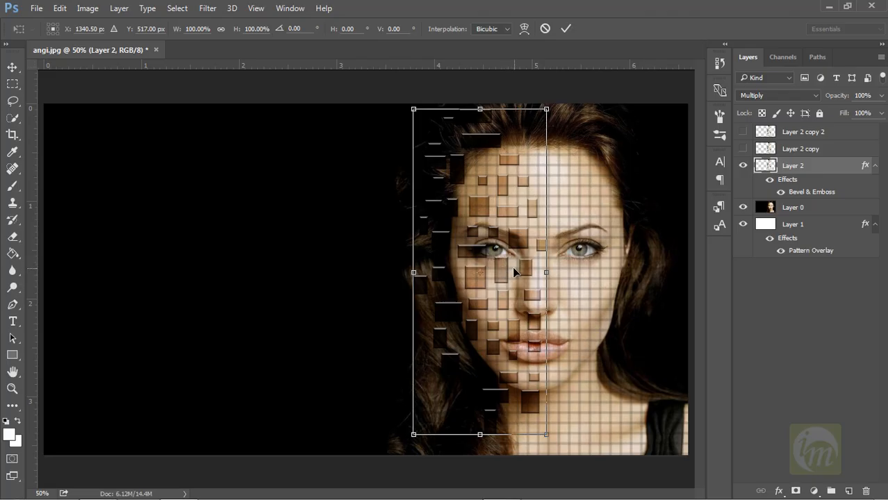
drag(501, 271, 408, 280)
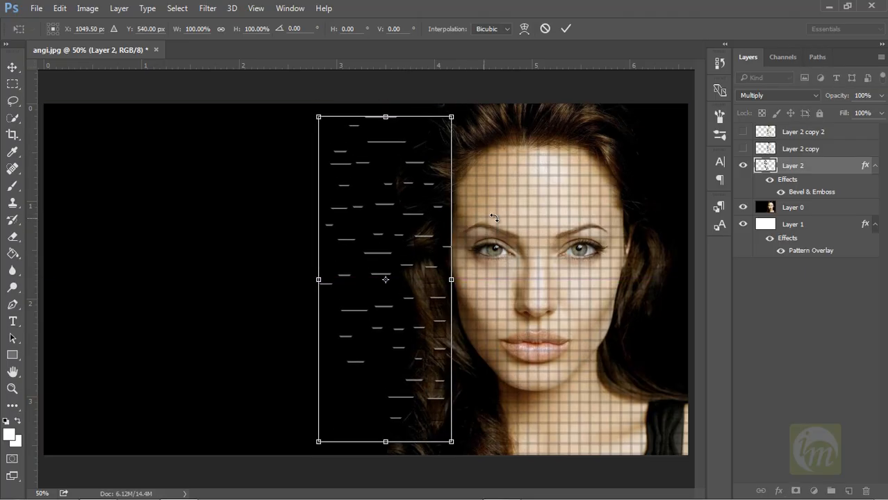
key(Return)
key(m)
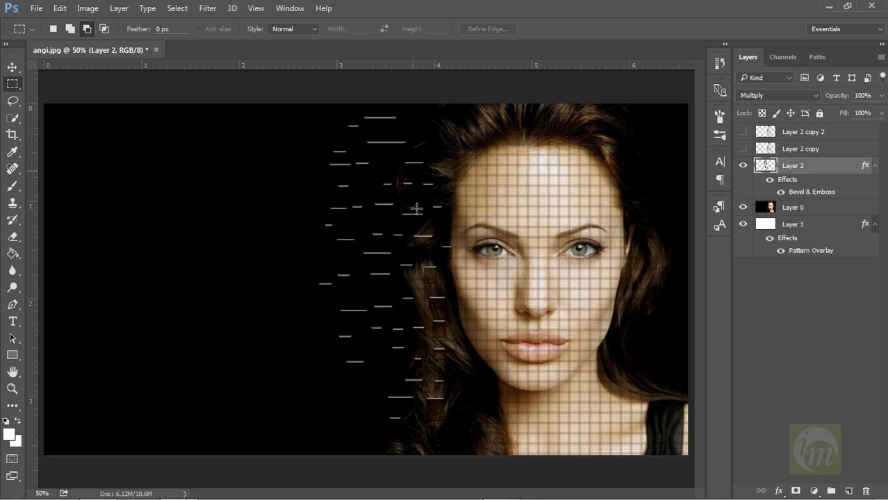
click(791, 96)
click(783, 105)
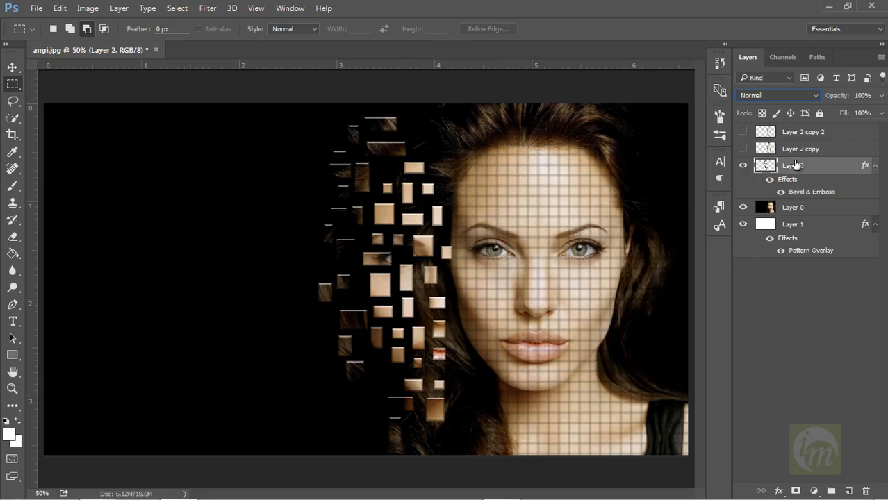
Step: Apply a perspective transform to the Layer 2 blocks, flaring their outer left side to about 132% height
key(ctrl+t)
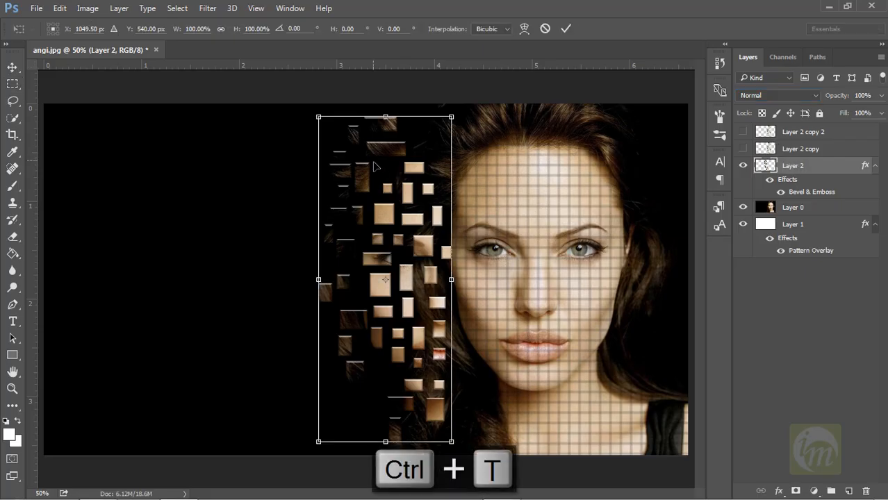
right_click(404, 215)
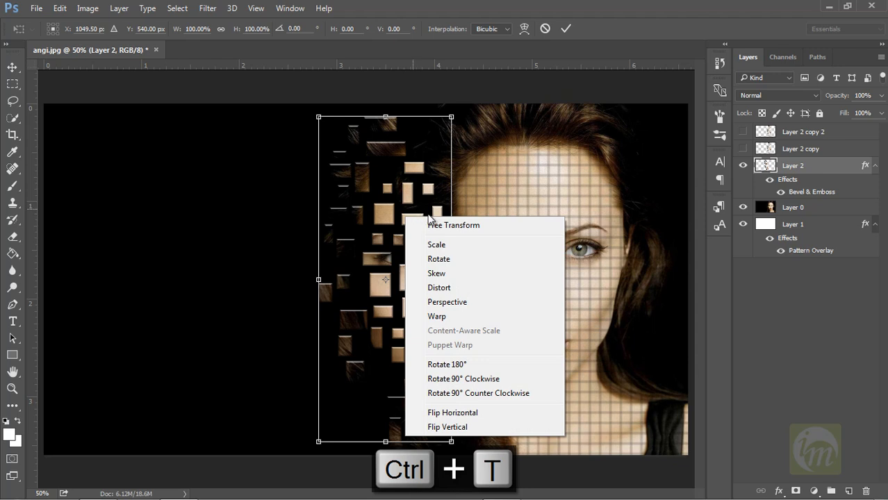
click(448, 303)
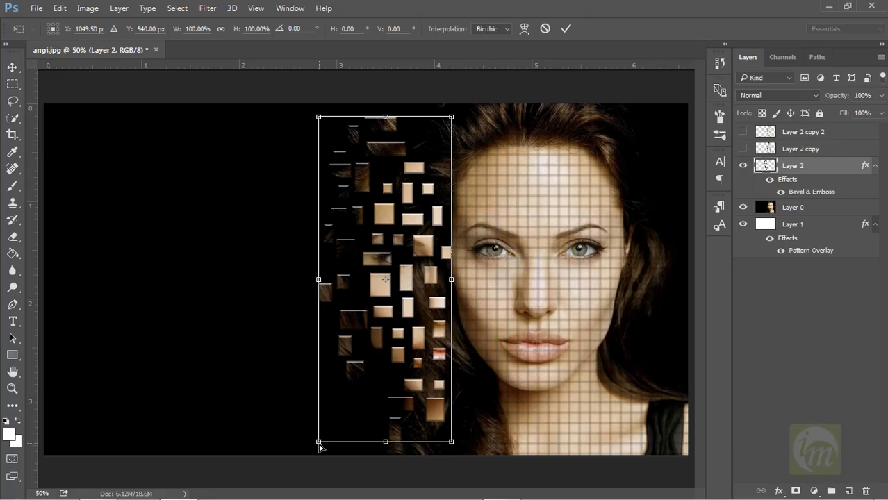
drag(317, 443, 279, 497)
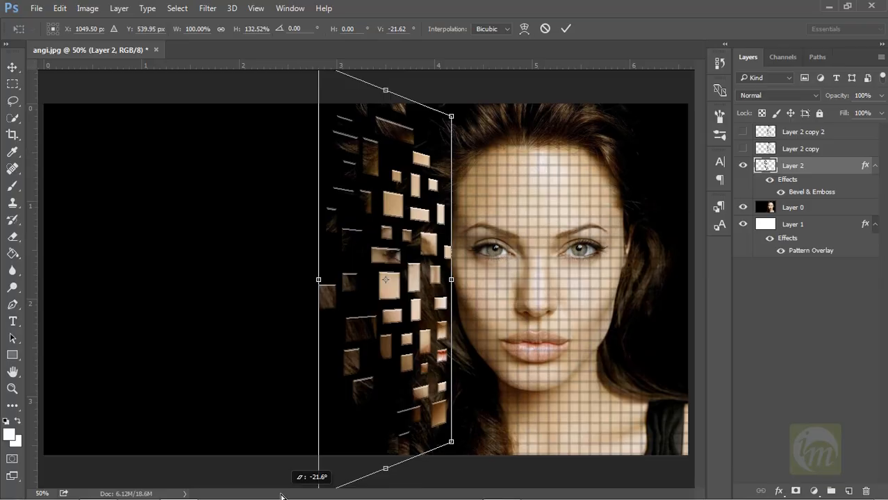
drag(281, 496, 294, 496)
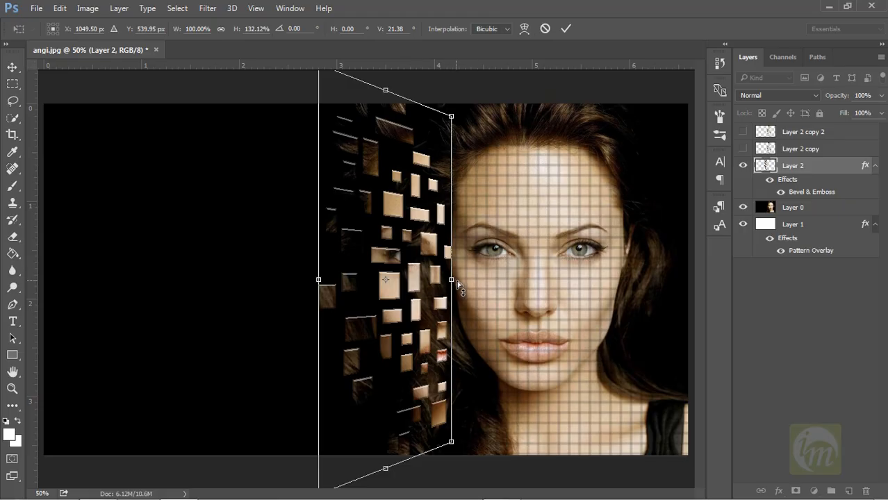
key(Return)
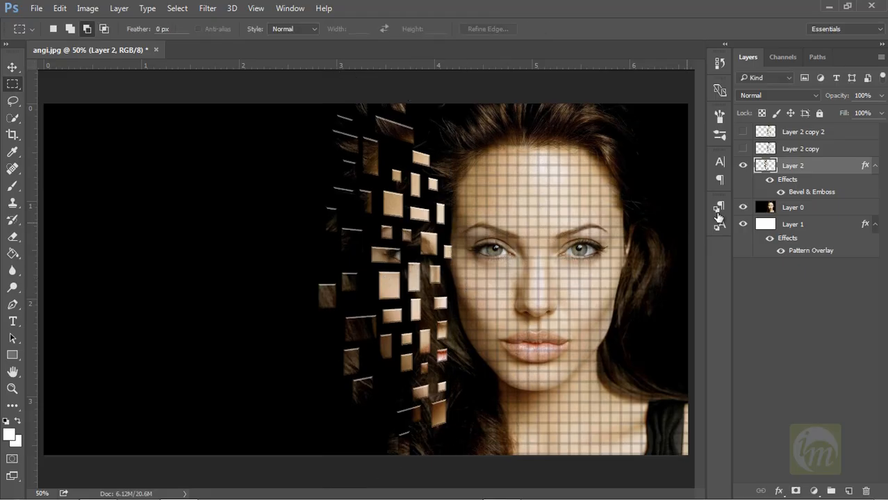
Step: Show Layer 2 copy and set its blend mode to Normal
click(799, 149)
click(743, 149)
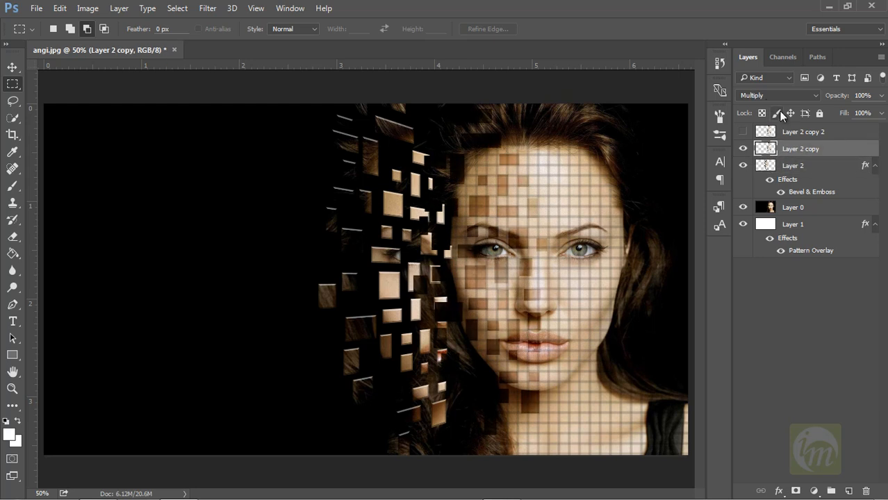
click(765, 96)
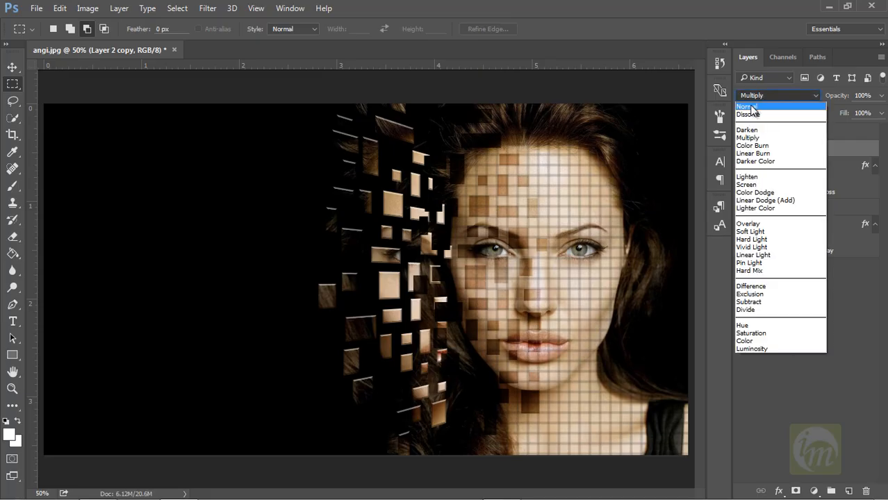
click(754, 105)
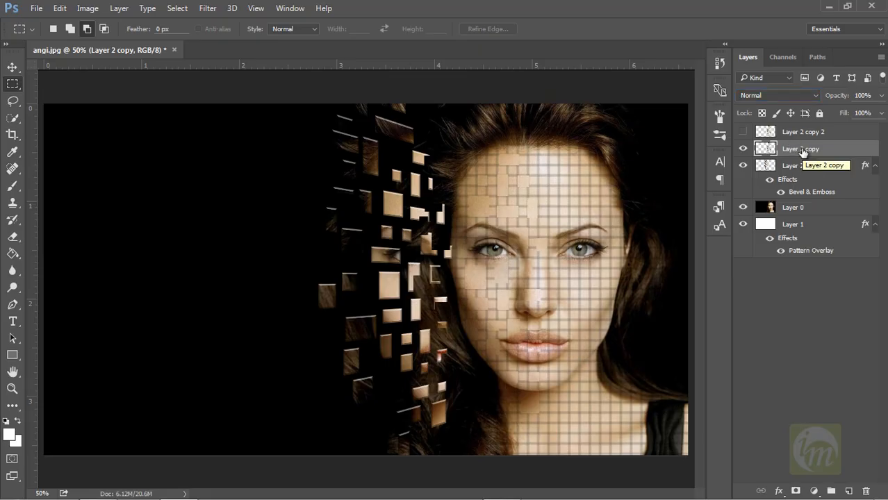
Step: Turn the Layer 2 copy blocks black with a Hue/Saturation adjustment of -100 Lightness
click(89, 9)
mouse_move(108, 44)
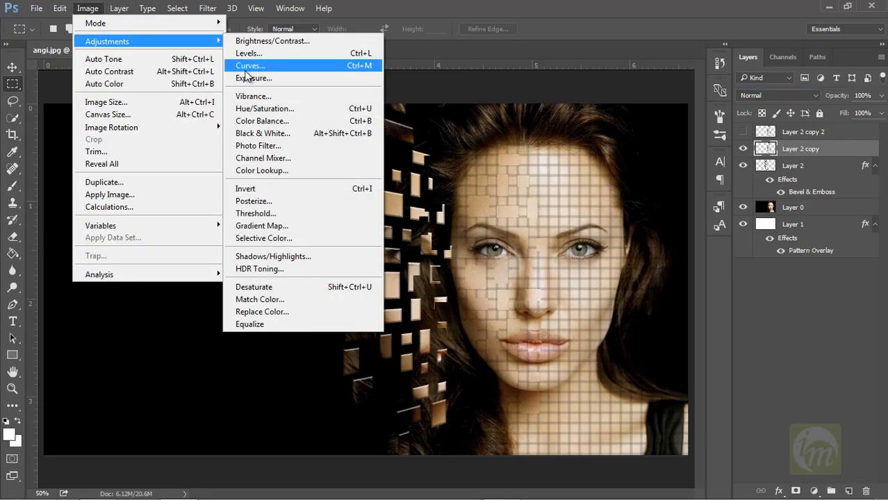
click(259, 111)
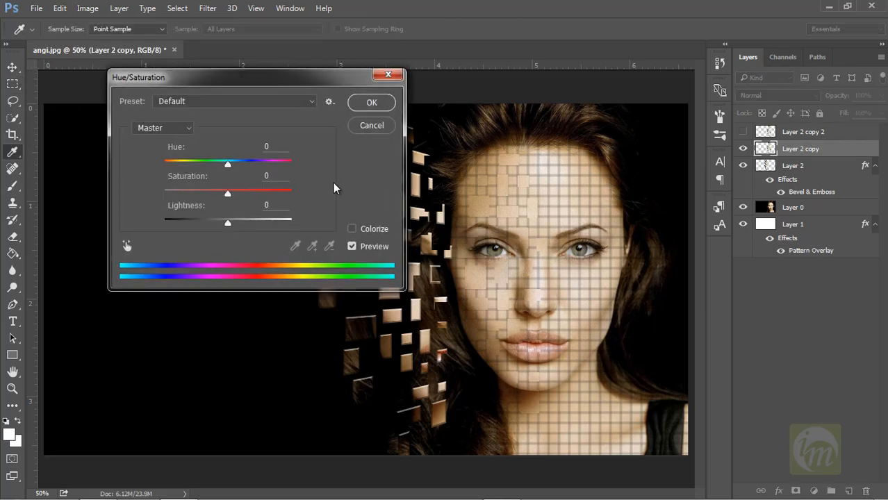
drag(295, 81, 271, 121)
drag(202, 264, 139, 256)
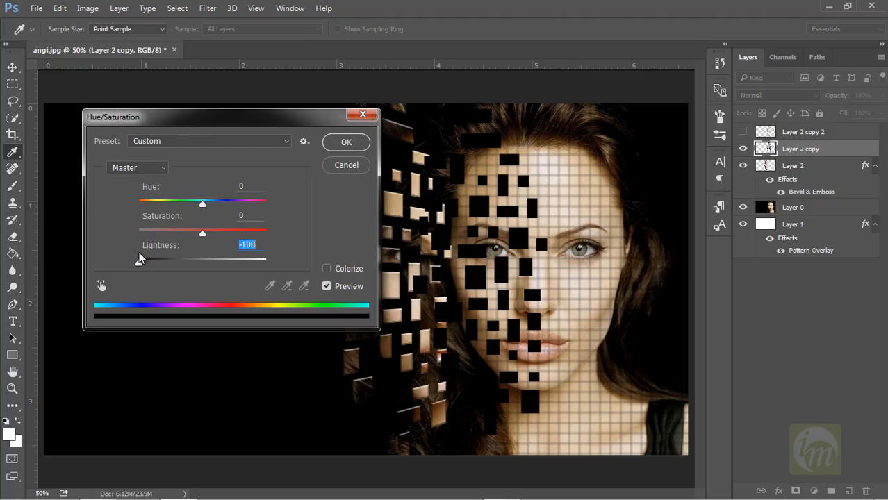
click(350, 144)
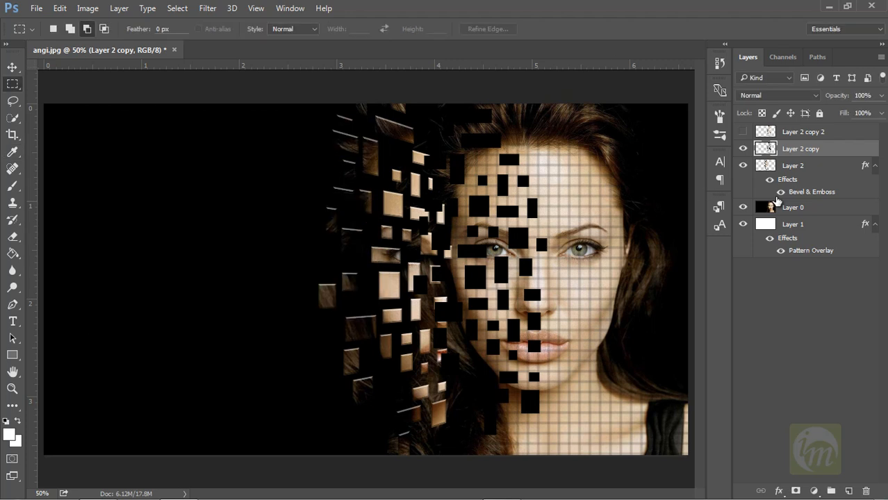
Step: Enable the Bevel & Emboss effect on the black blocks of Layer 2 copy
click(800, 170)
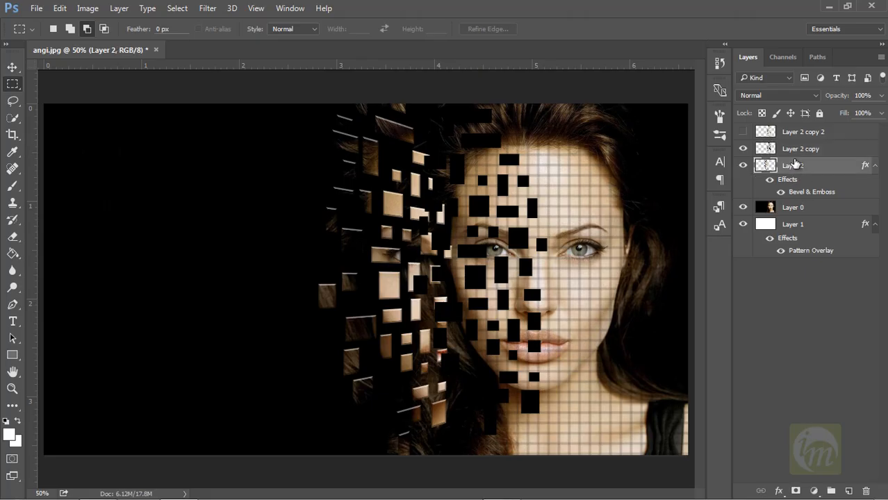
click(793, 150)
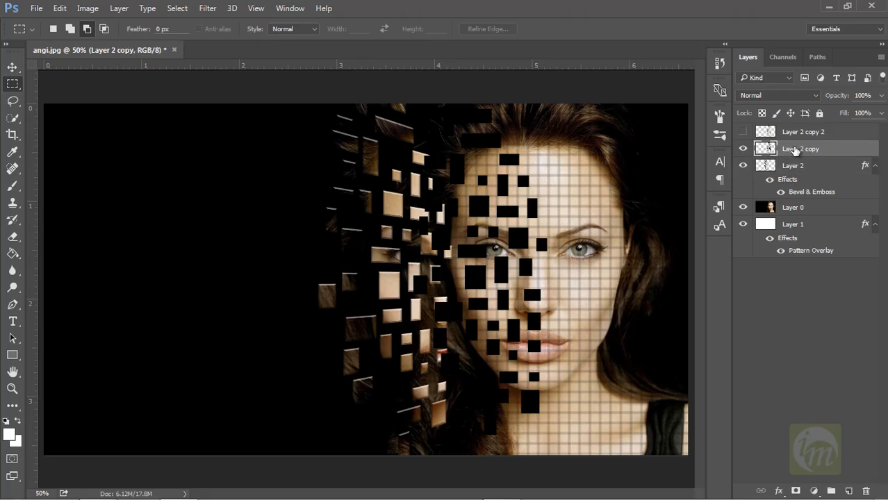
right_click(792, 153)
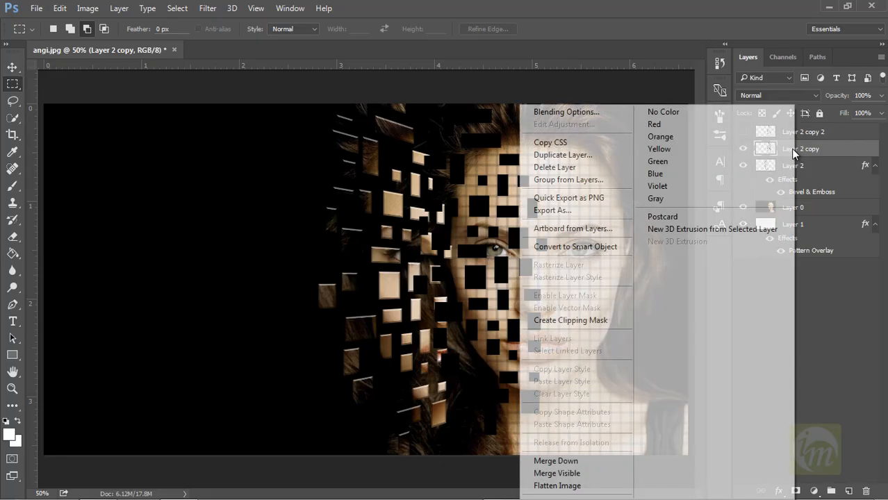
click(598, 112)
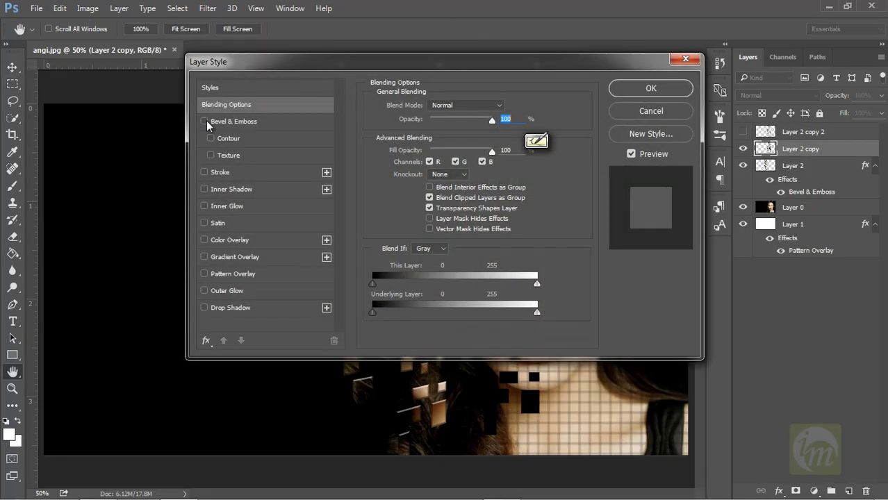
click(205, 121)
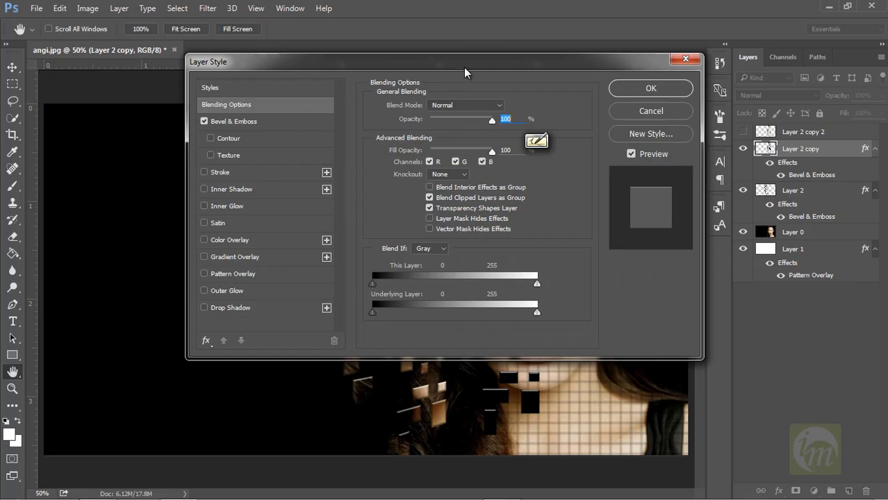
drag(463, 68, 376, 261)
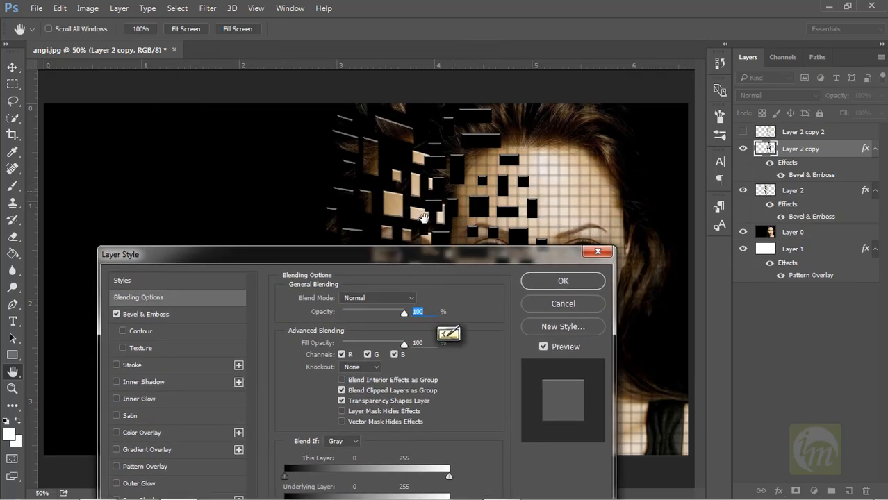
Step: Set the Bevel & Emboss depth of Layer 2 copy to 147% and apply the layer style
click(149, 314)
drag(341, 258, 331, 233)
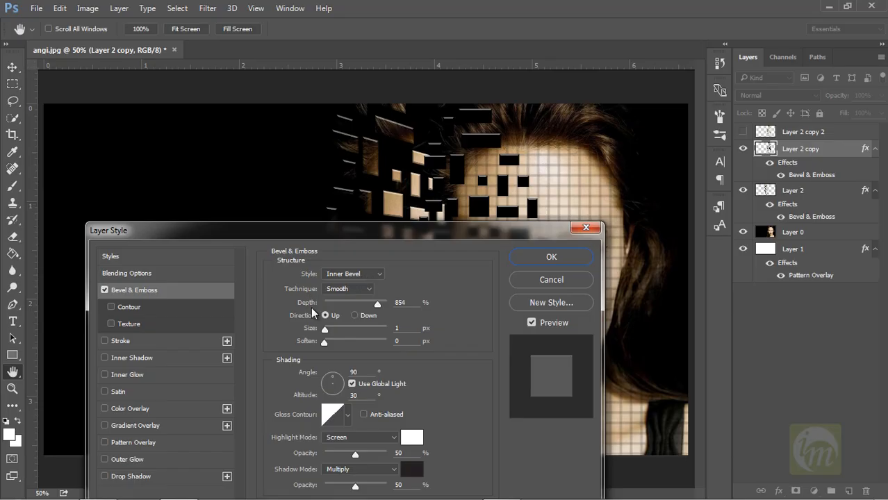
drag(379, 307, 333, 306)
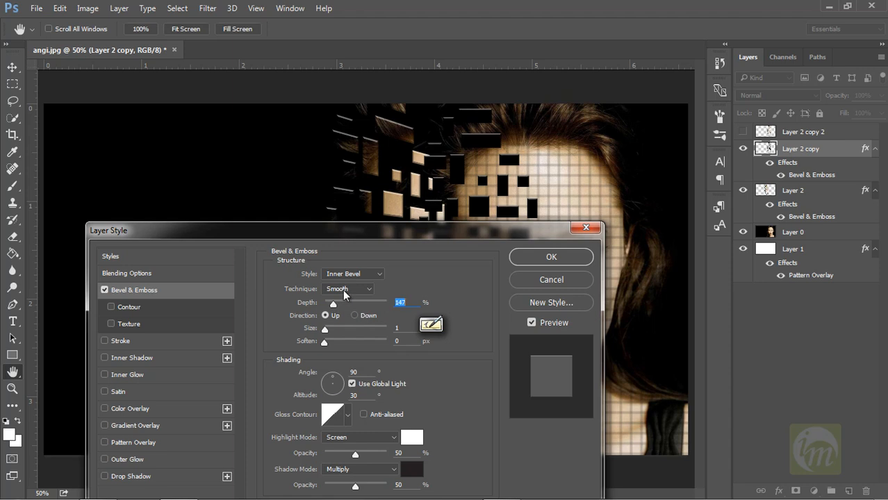
drag(473, 227, 540, 268)
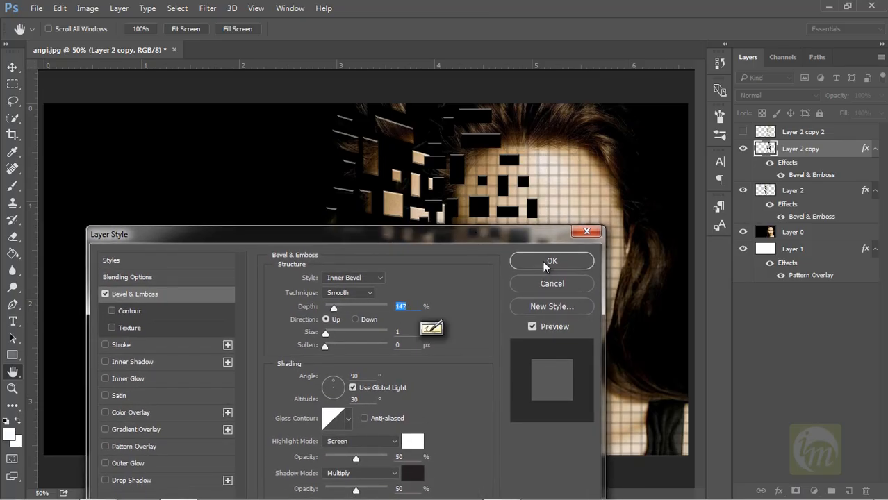
click(542, 260)
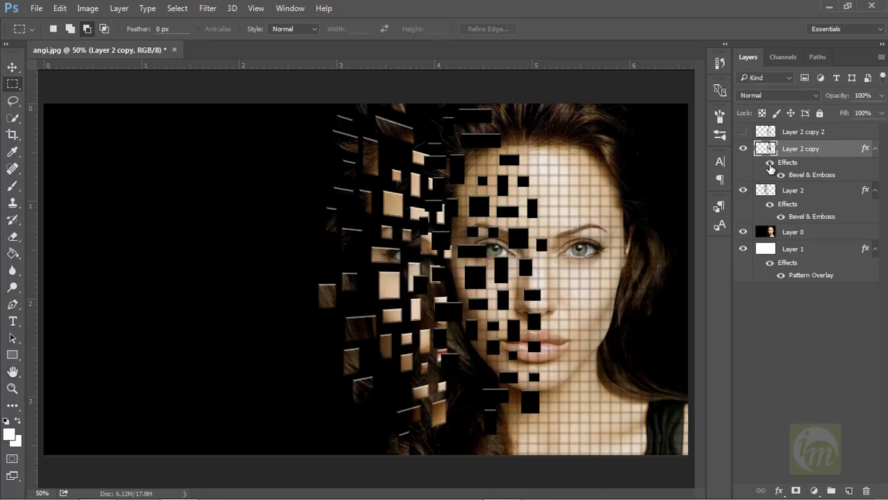
Step: Move Layer 2 above Layer 2 copy in the layer stack
click(792, 199)
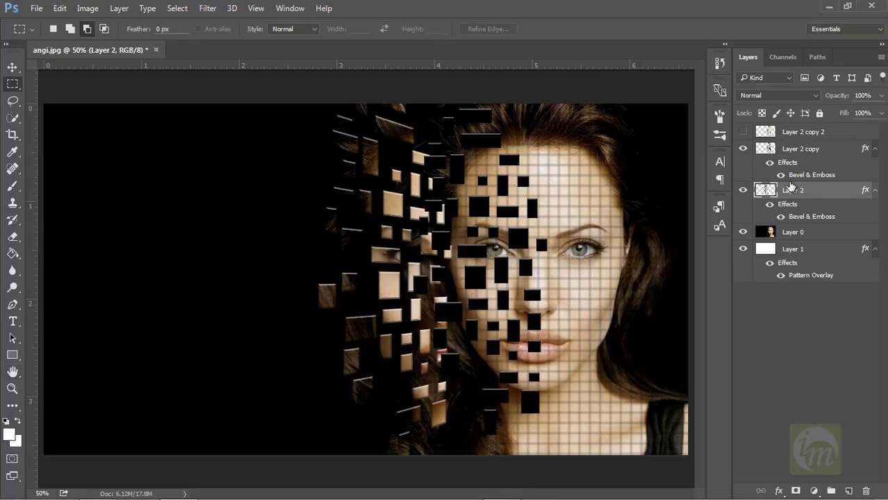
click(743, 192)
click(744, 192)
drag(812, 196, 806, 137)
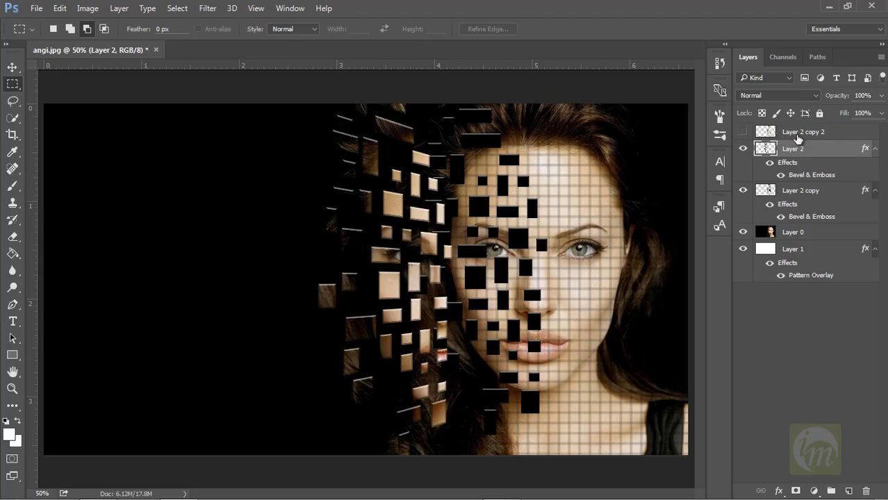
Step: Show Layer 2 copy 2 and set its blend mode to Normal
click(766, 131)
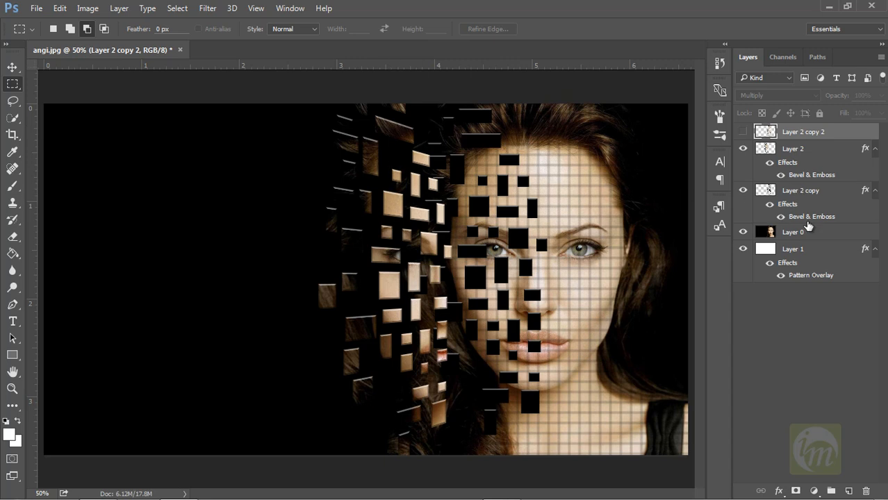
click(803, 192)
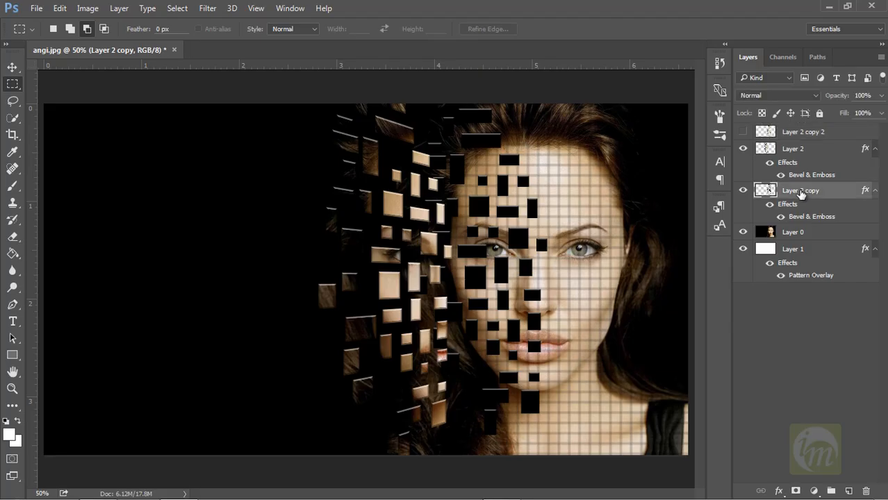
click(797, 151)
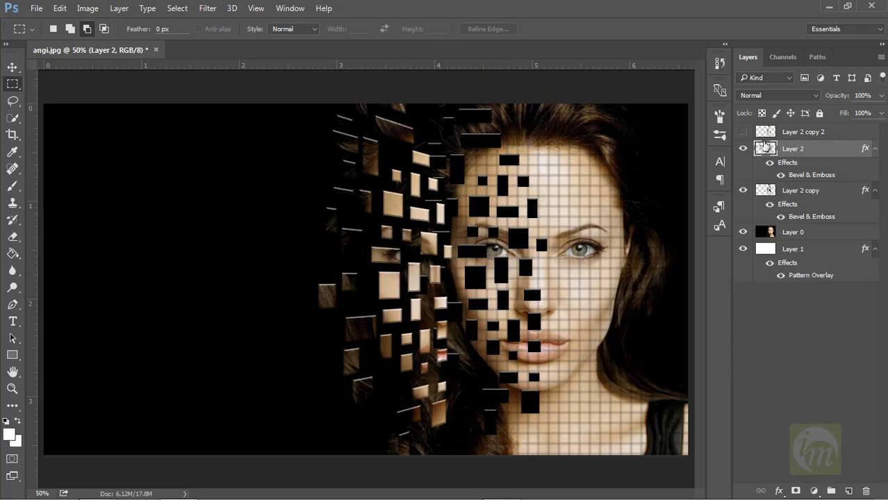
click(805, 133)
click(744, 132)
click(743, 132)
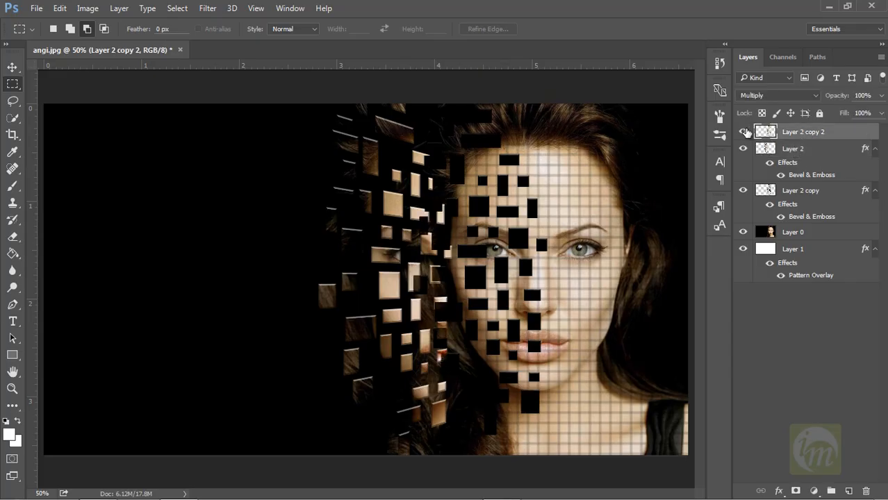
click(743, 132)
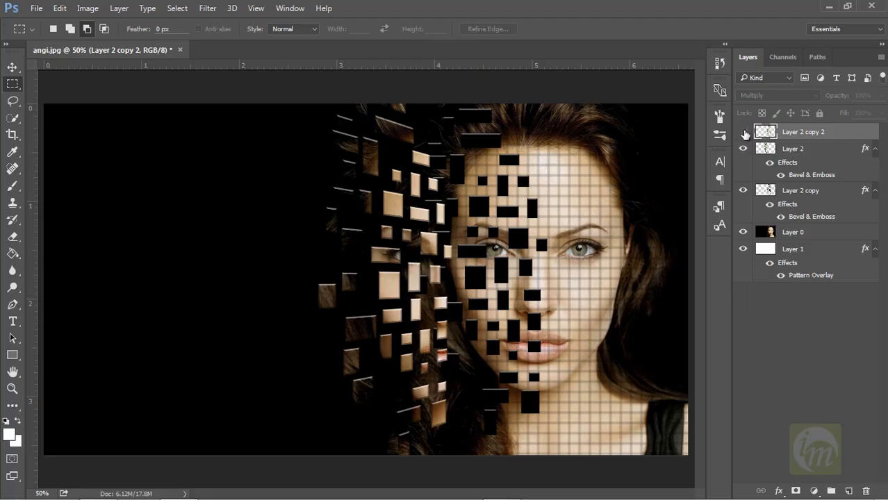
click(744, 132)
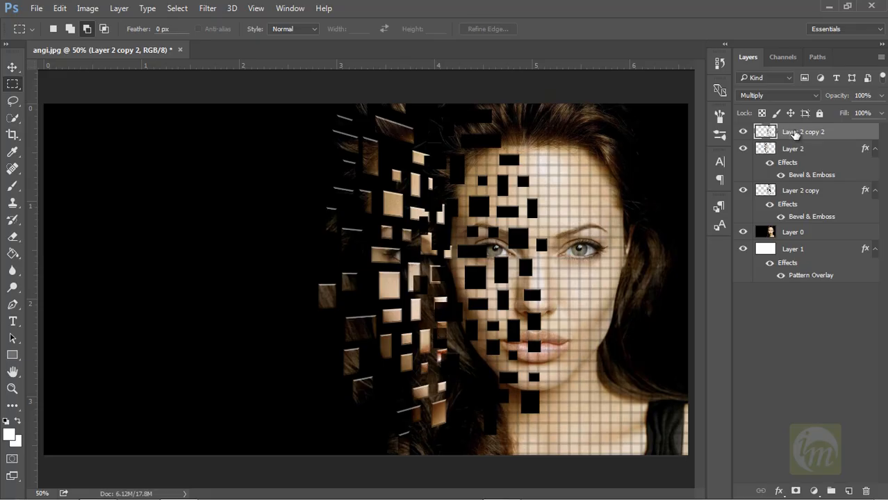
click(771, 95)
click(776, 98)
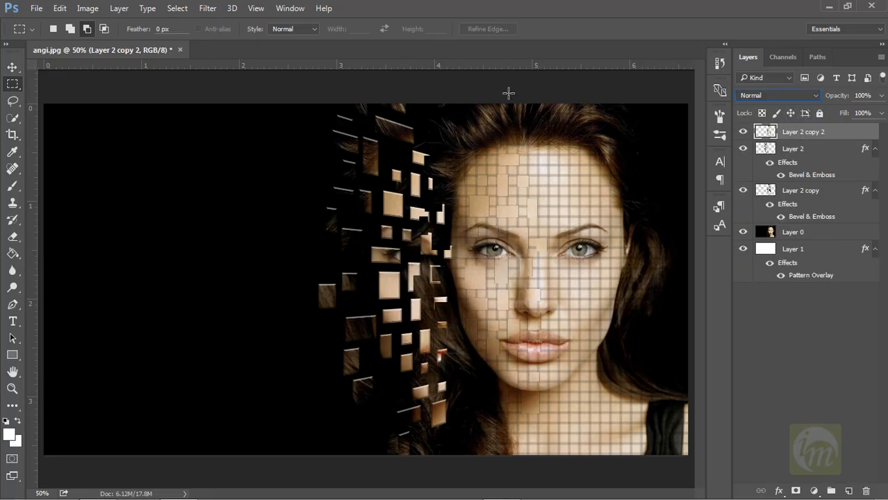
Step: Apply a strong Zoom-method Radial Blur of Good quality to Layer 2 copy 2, with the blur center shifted right and slightly down
click(209, 11)
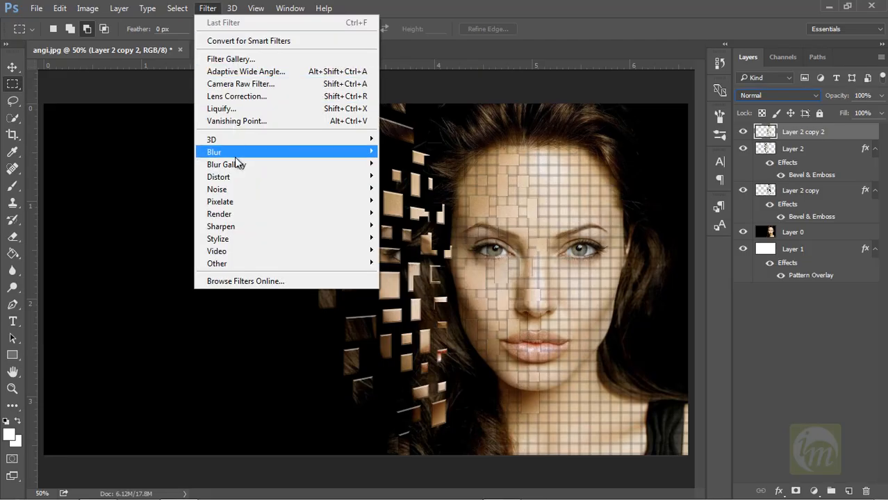
mouse_move(240, 151)
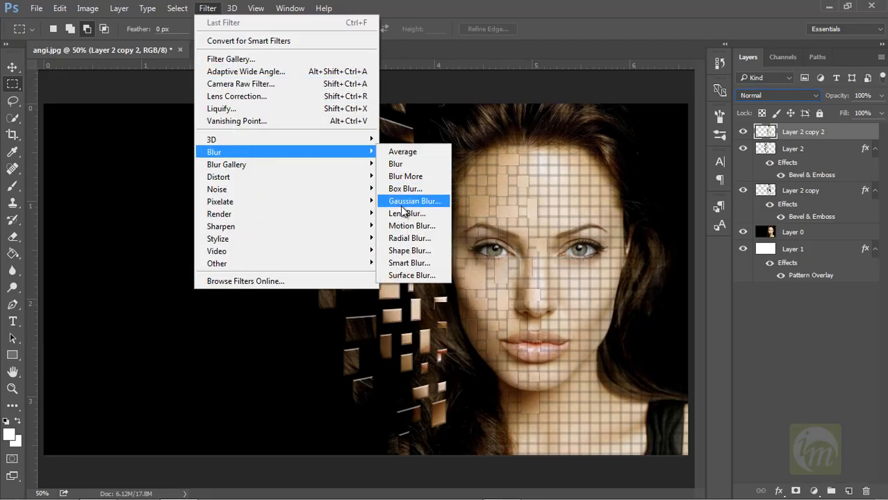
click(400, 239)
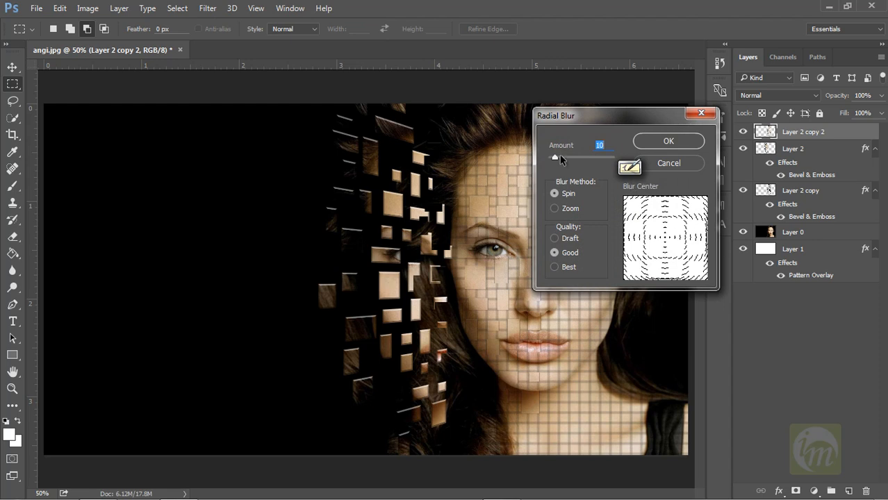
drag(555, 161, 592, 159)
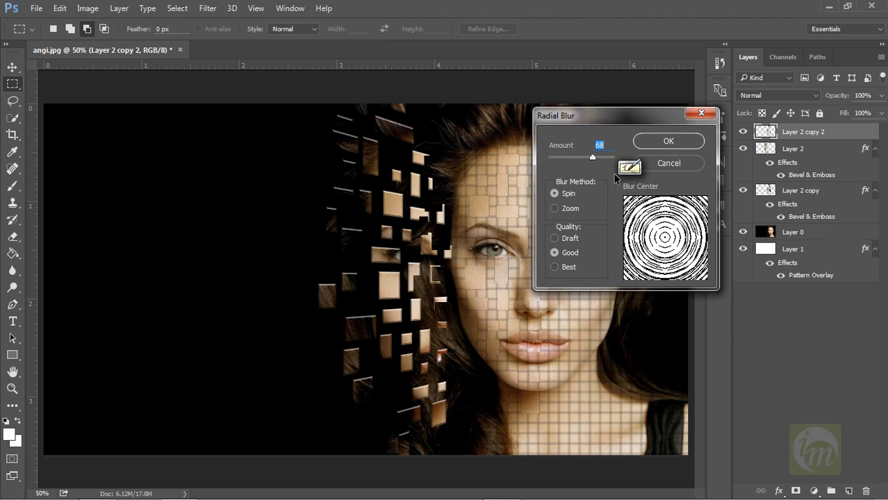
click(555, 209)
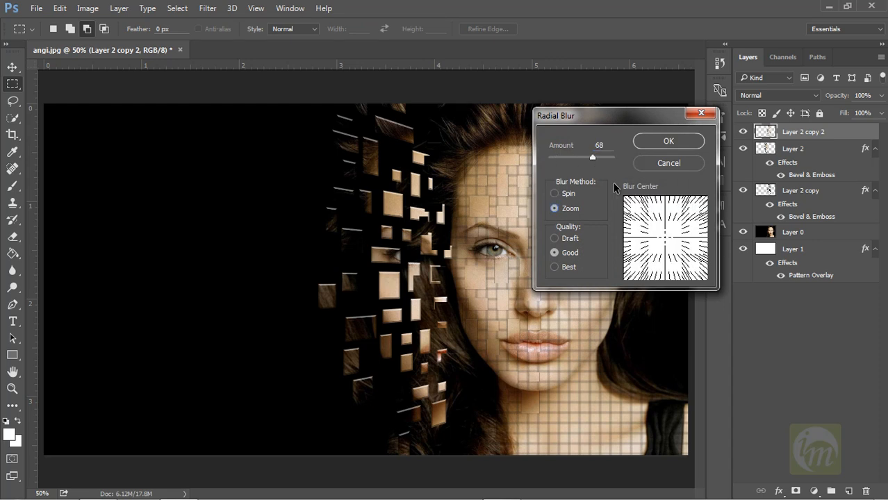
drag(652, 235, 690, 257)
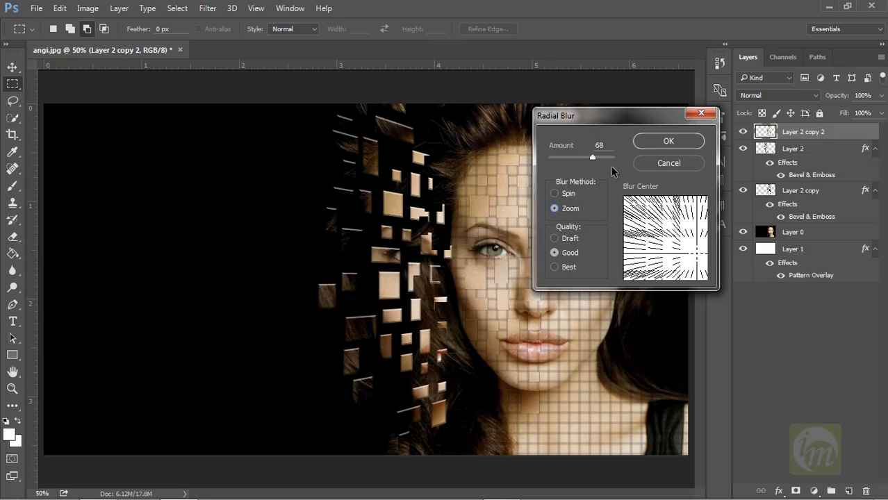
drag(596, 162, 607, 161)
click(670, 142)
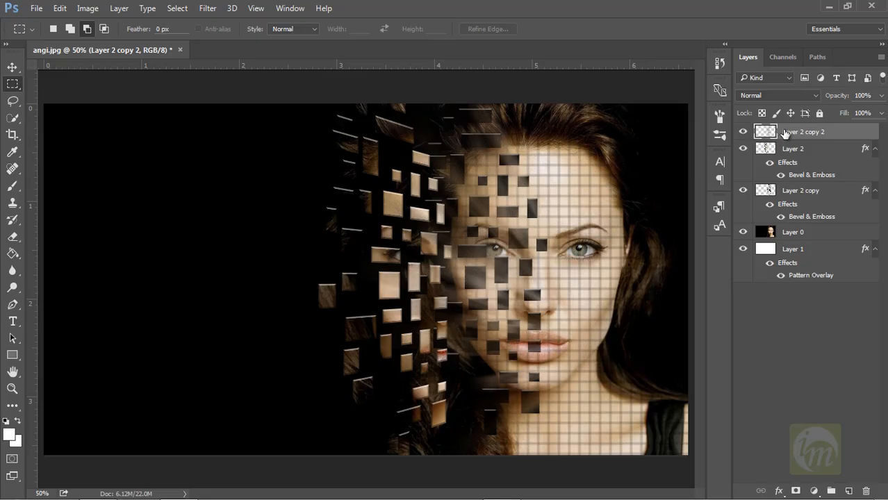
Step: Compare the image with and without the blurred Layer 2 copy 2, and move that layer directly below Layer 2
click(744, 132)
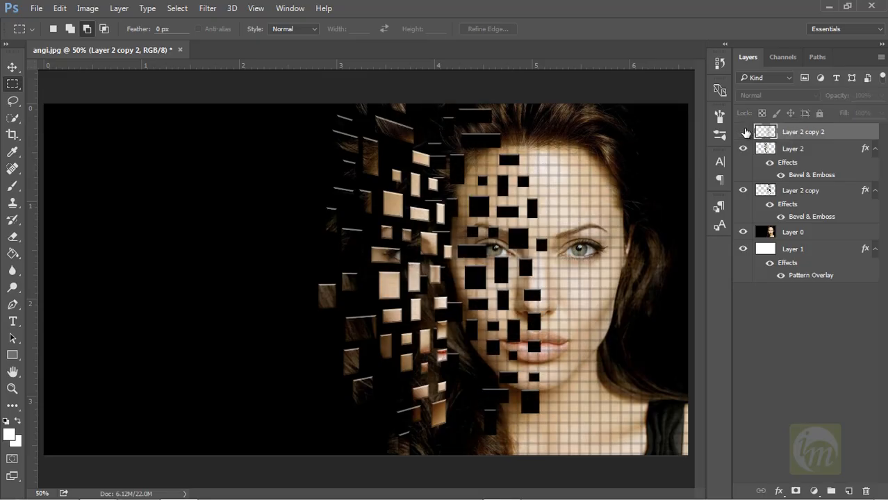
click(744, 131)
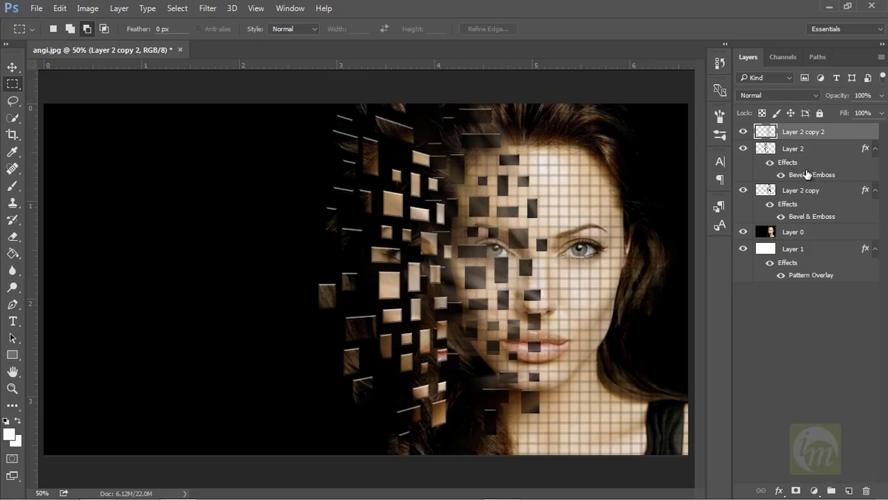
drag(799, 132, 815, 179)
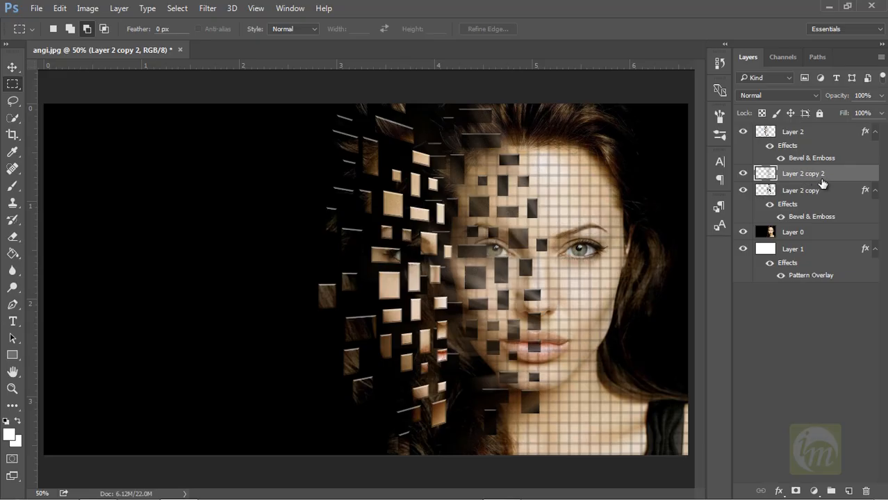
Step: Duplicate Layer 2 copy 2 and shift the copy left over the flying blocks, its bottom edge widened in perspective to about 187% width
key(ctrl+j)
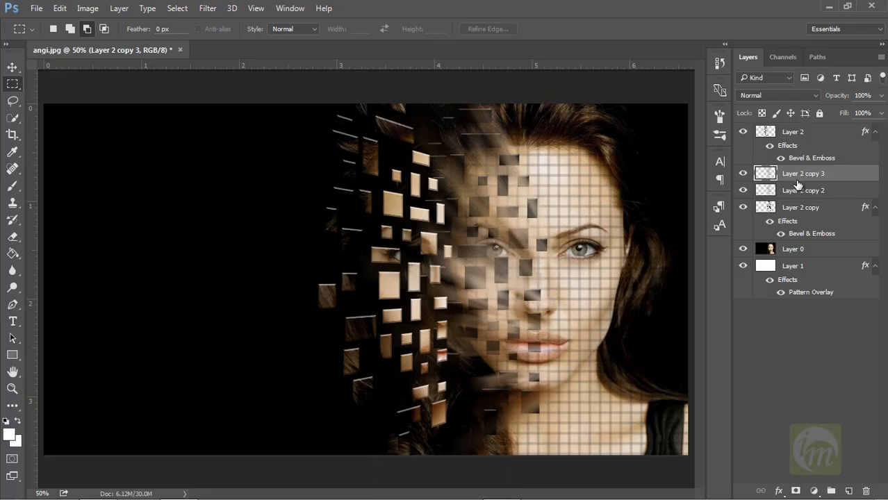
key(ctrl+t)
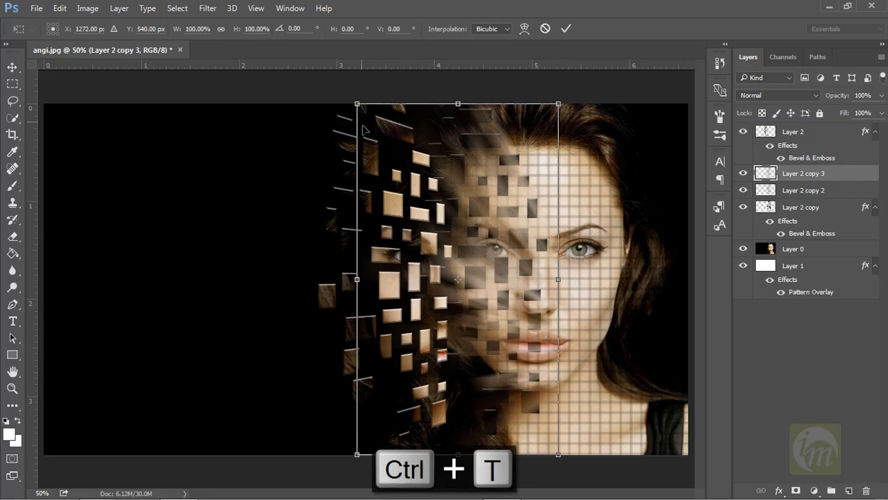
right_click(424, 260)
click(395, 335)
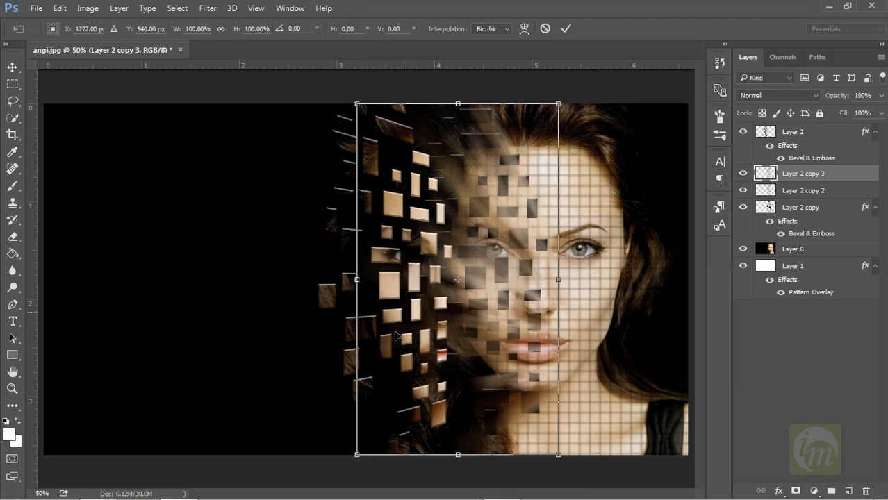
drag(357, 456, 305, 455)
drag(464, 399, 400, 393)
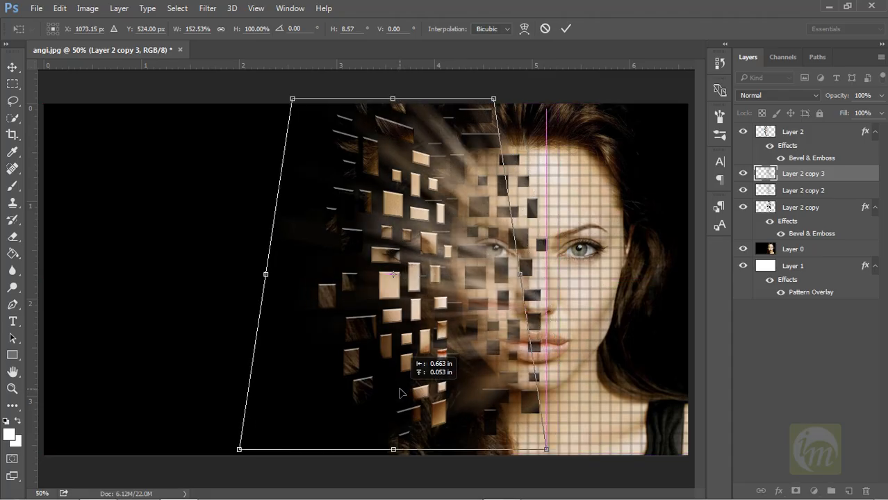
drag(239, 450, 204, 449)
drag(431, 386, 457, 391)
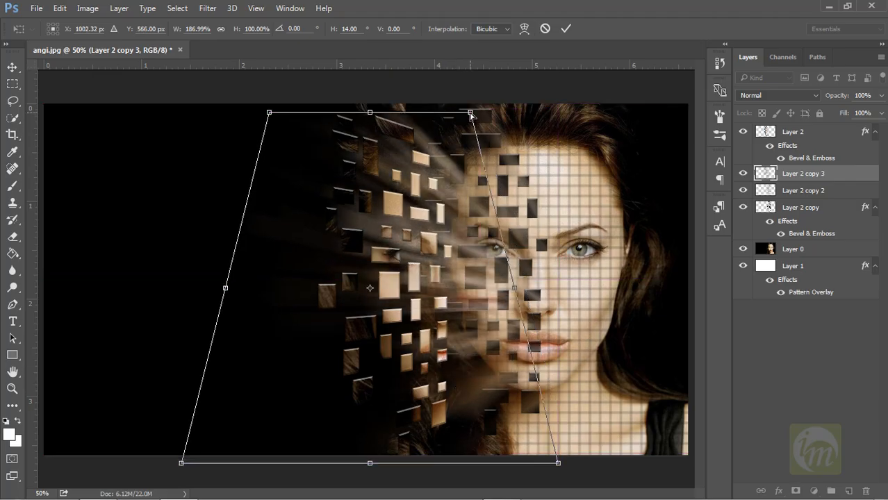
Step: Narrow the right edge of the duplicated blur layer in perspective, align its streaks with the face blocks, and apply the transform
drag(471, 114, 476, 134)
drag(552, 442, 545, 424)
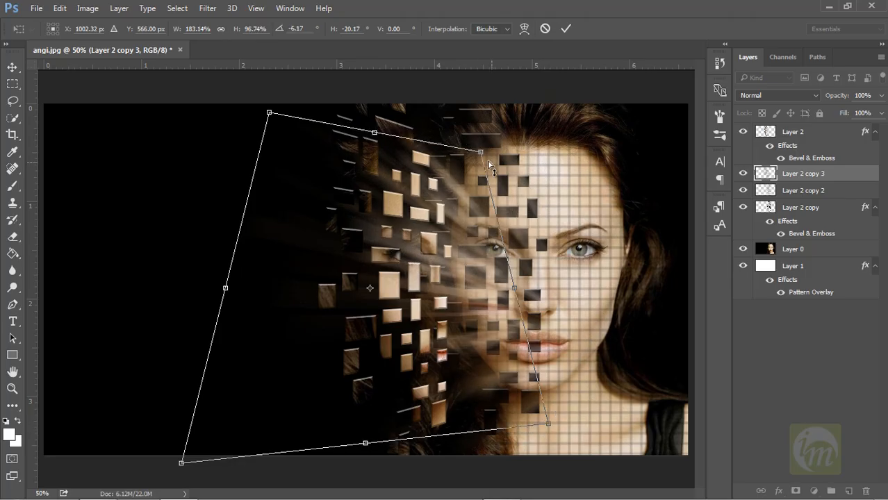
drag(481, 153, 478, 146)
mouse_move(474, 243)
mouse_down()
mouse_move(490, 230)
mouse_move(477, 228)
mouse_up()
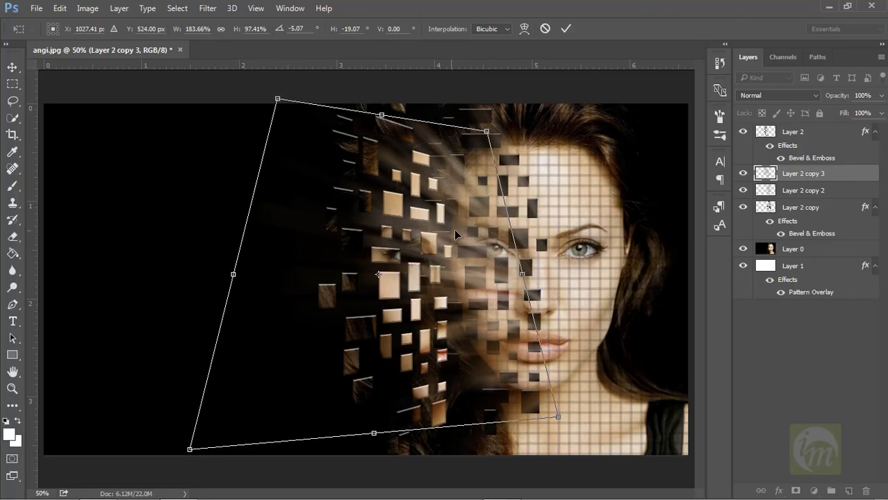
drag(468, 204, 462, 203)
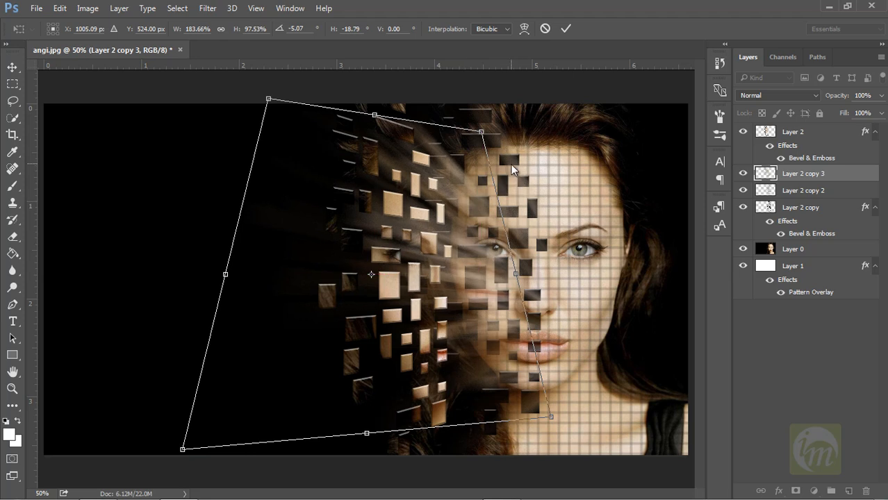
key(Return)
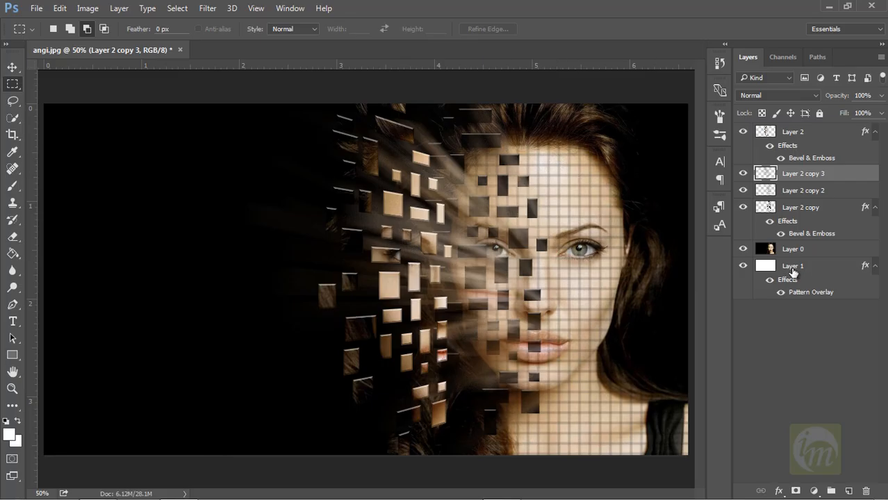
Step: Hide Layer 1 so its grid Pattern Overlay is removed from the portrait
click(744, 267)
key(ctrl+minus)
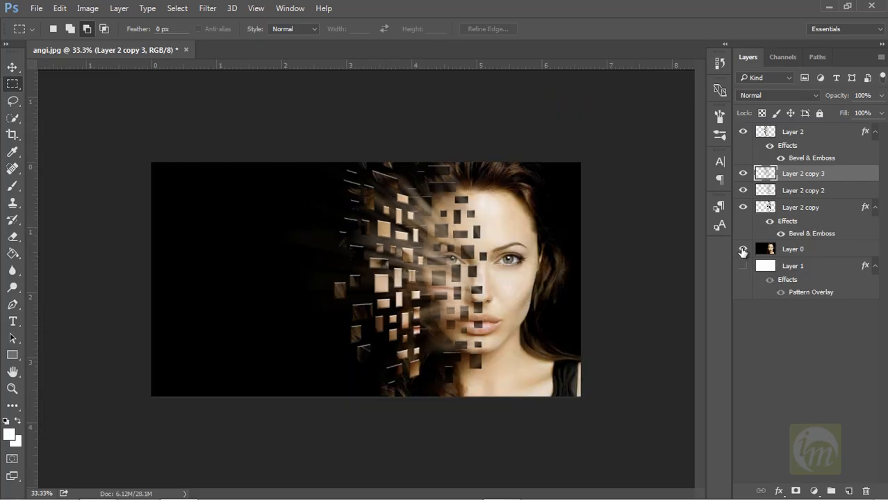